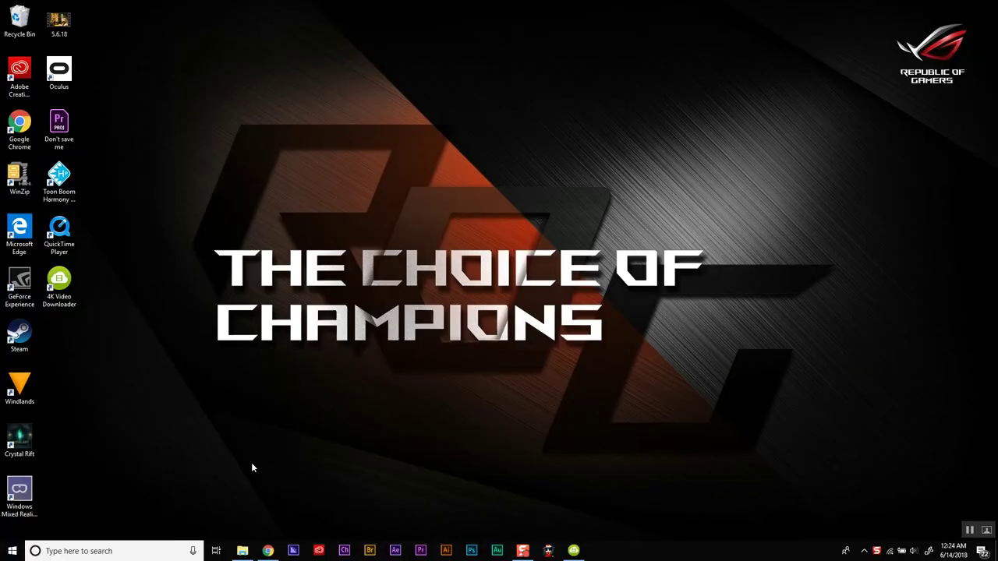
# Launch PowerPoint, start a blank presentation and delete its title and subtitle placeholders.
pyautogui.click(141, 551)
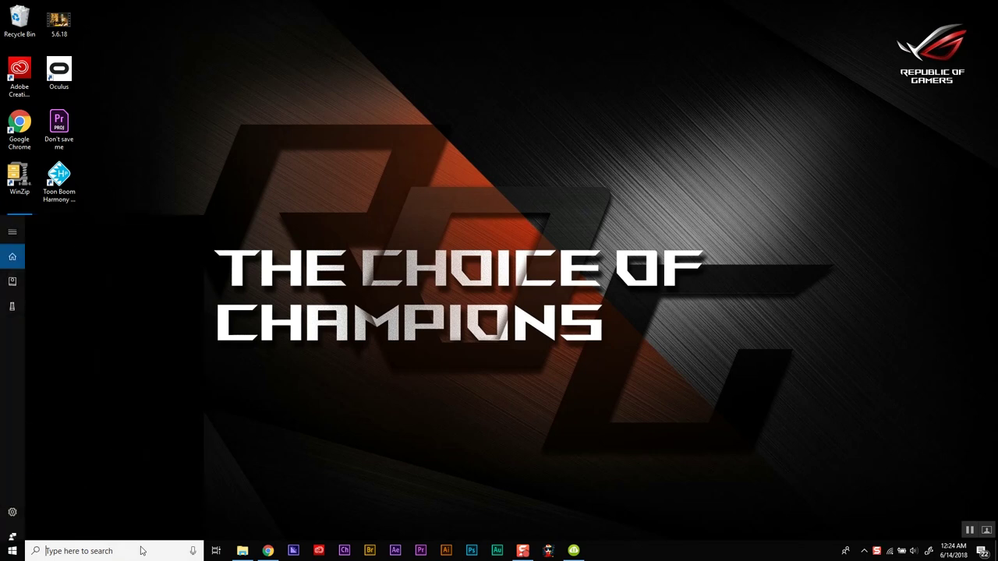
pyautogui.write('po')
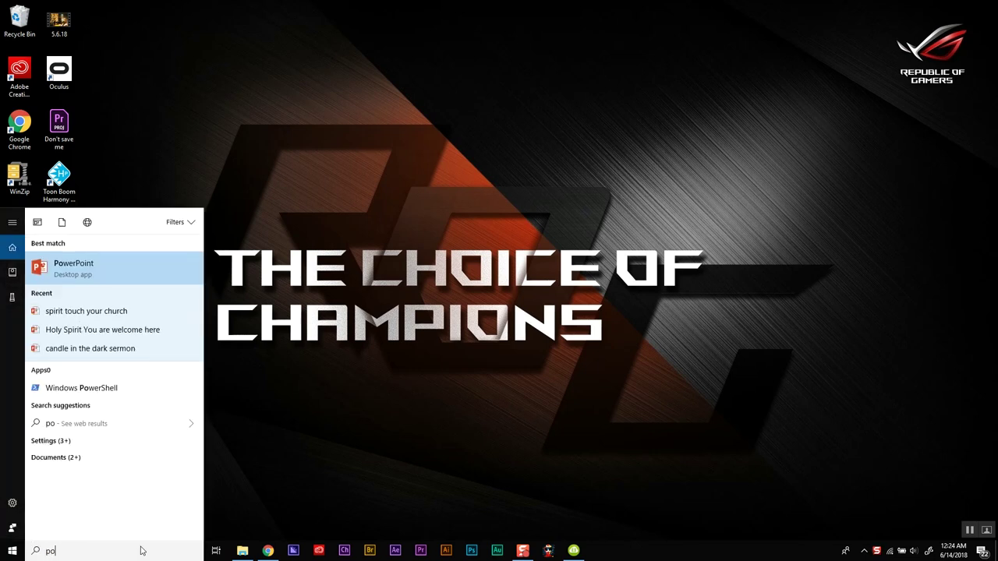
pyautogui.click(84, 265)
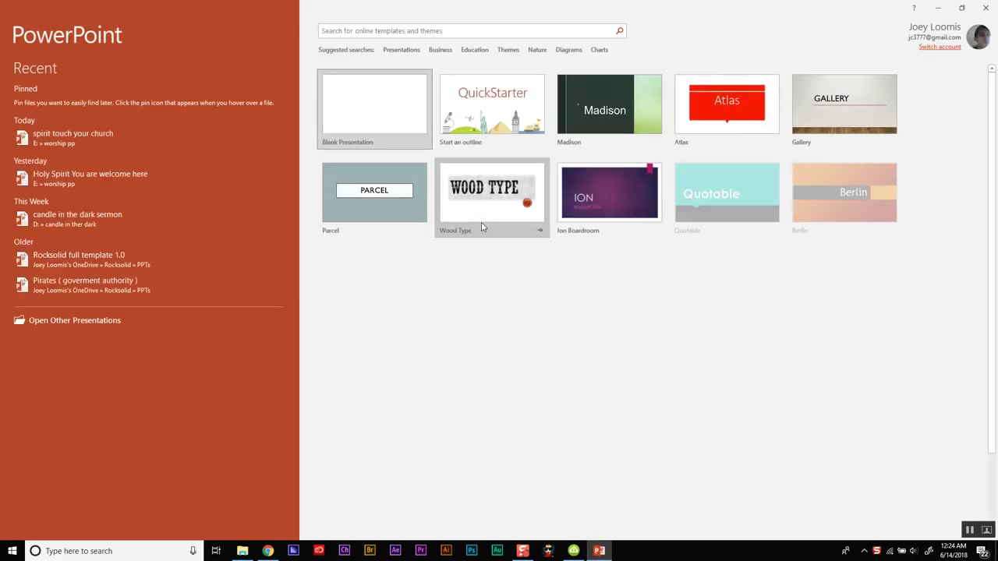
pyautogui.click(379, 125)
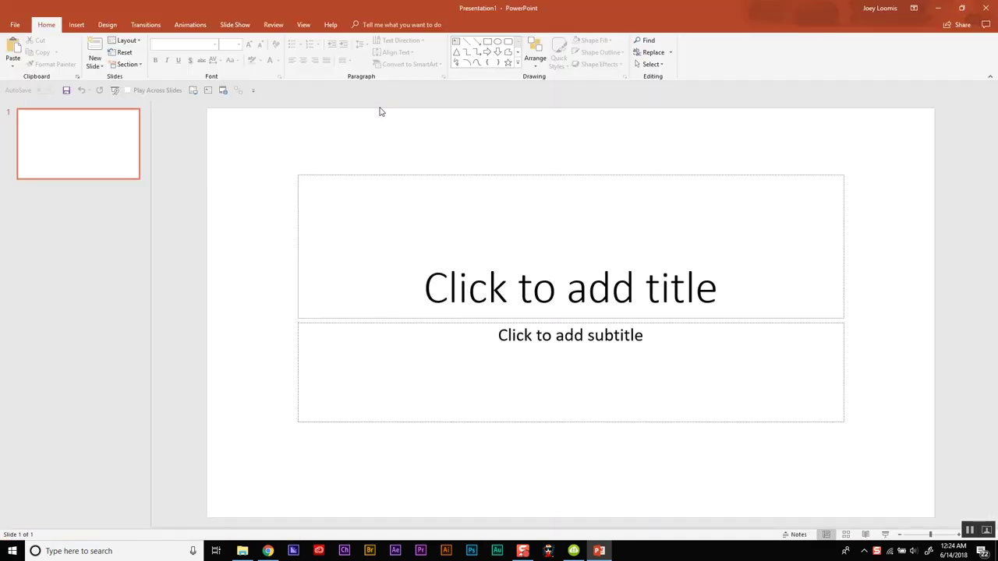
pyautogui.moveTo(290, 161); pyautogui.dragTo(873, 441)
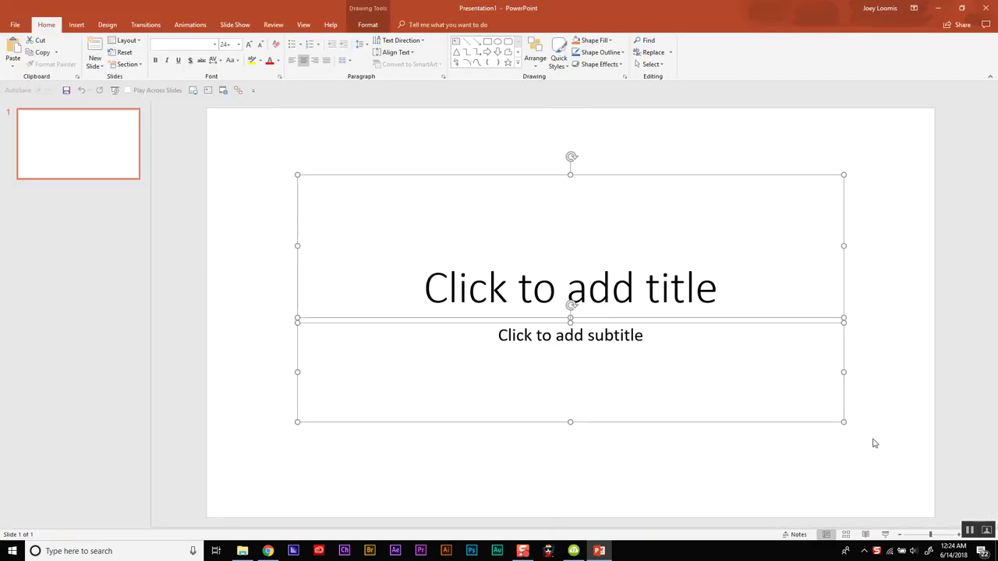
pyautogui.press('Delete')
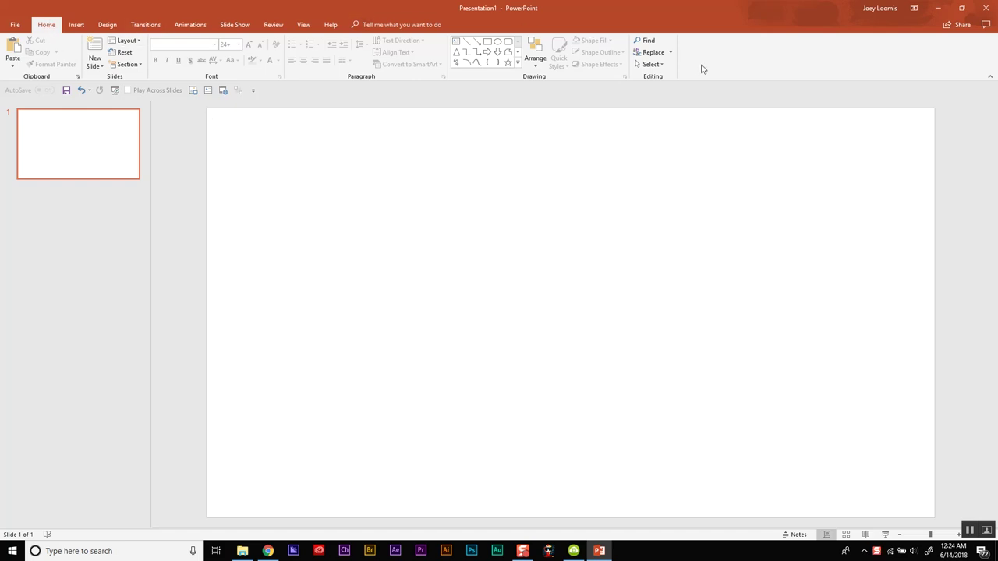
# Show the Selection Pane and draw a text box across the whole slide.
pyautogui.click(654, 64)
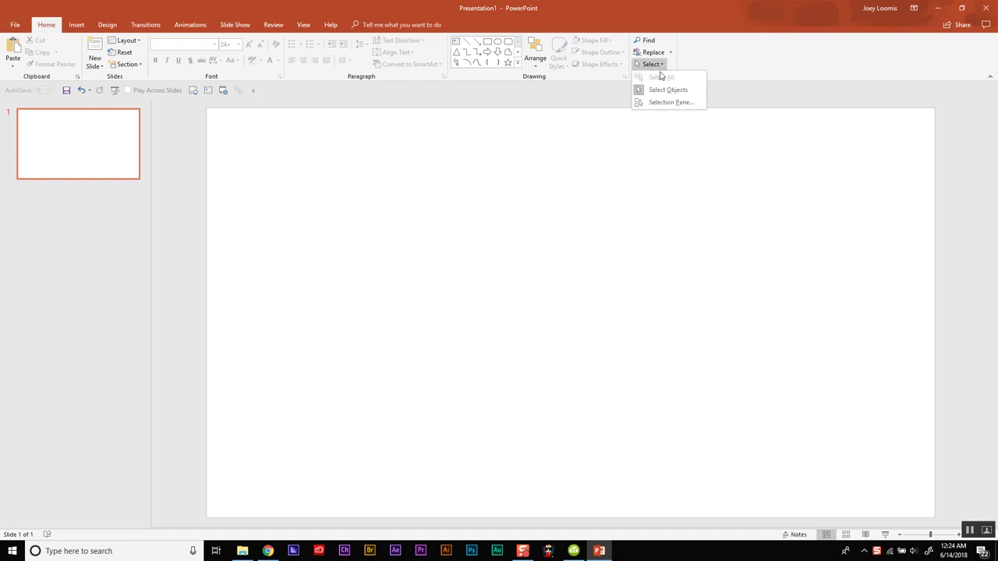
pyautogui.click(663, 103)
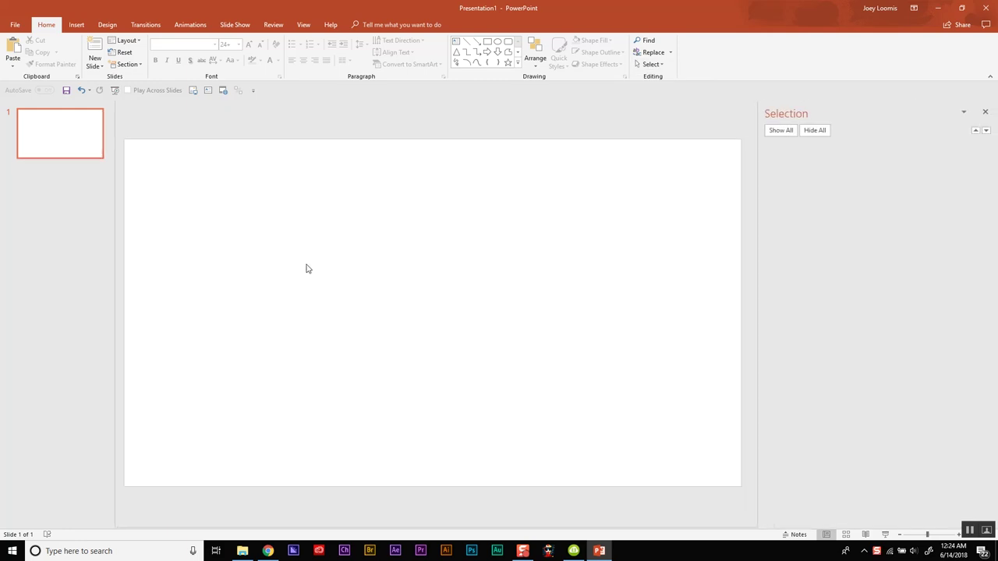
pyautogui.click(207, 90)
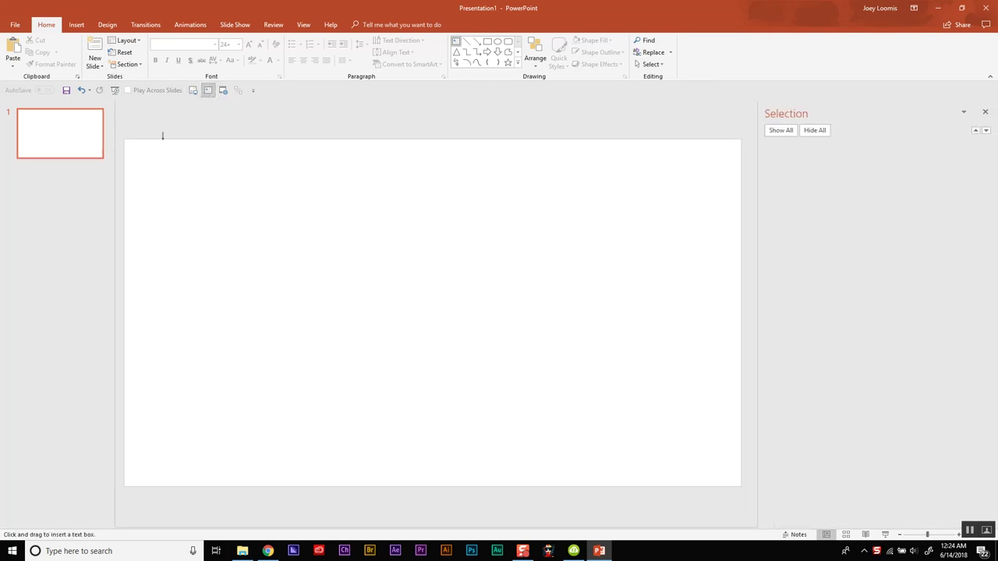
pyautogui.moveTo(131, 147); pyautogui.dragTo(733, 474)
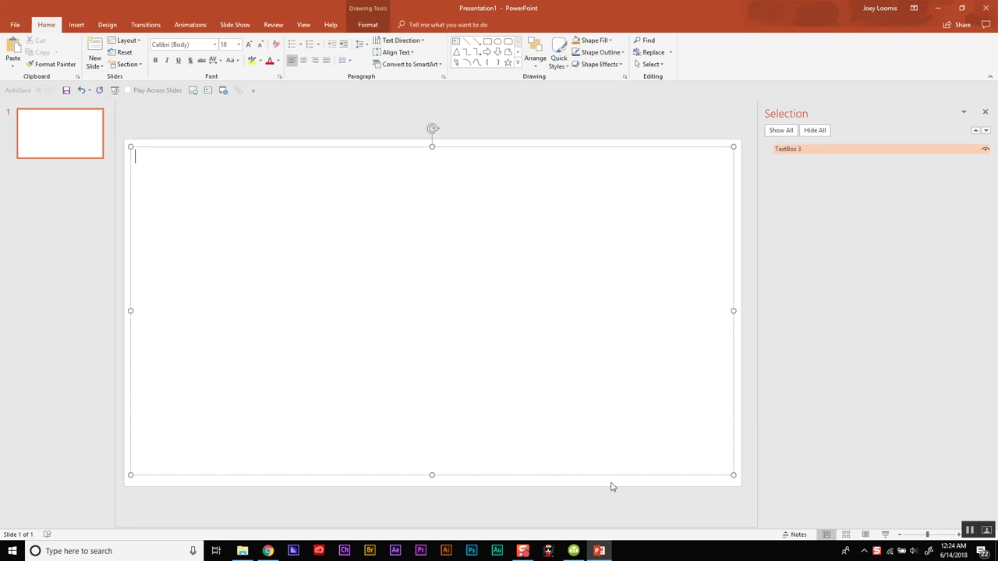
# Select the first three lyric lines on Chrome's Google lyrics page and return to PowerPoint.
pyautogui.click(273, 551)
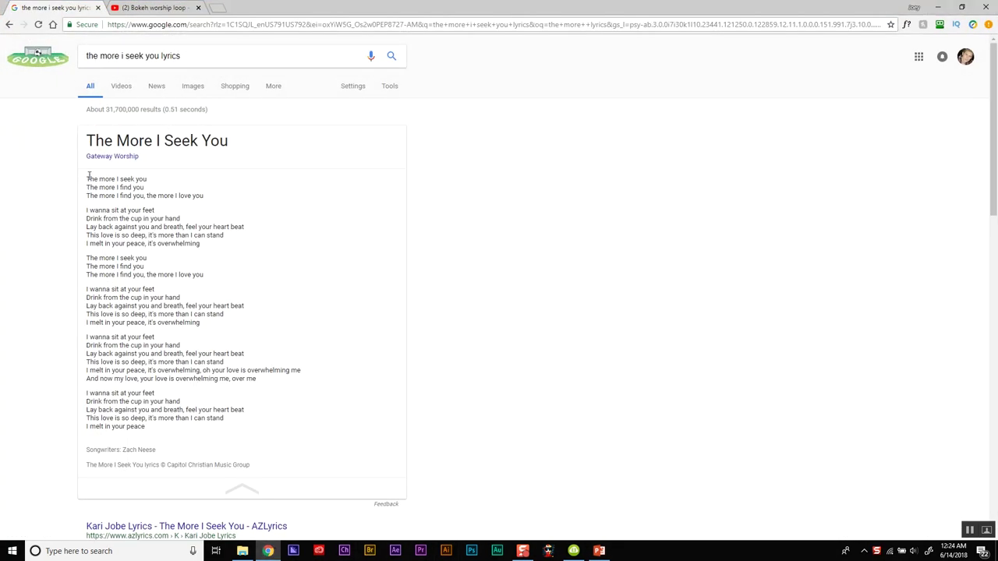
pyautogui.moveTo(87, 180); pyautogui.dragTo(223, 199)
pyautogui.hotkey('ctrl', 'c')
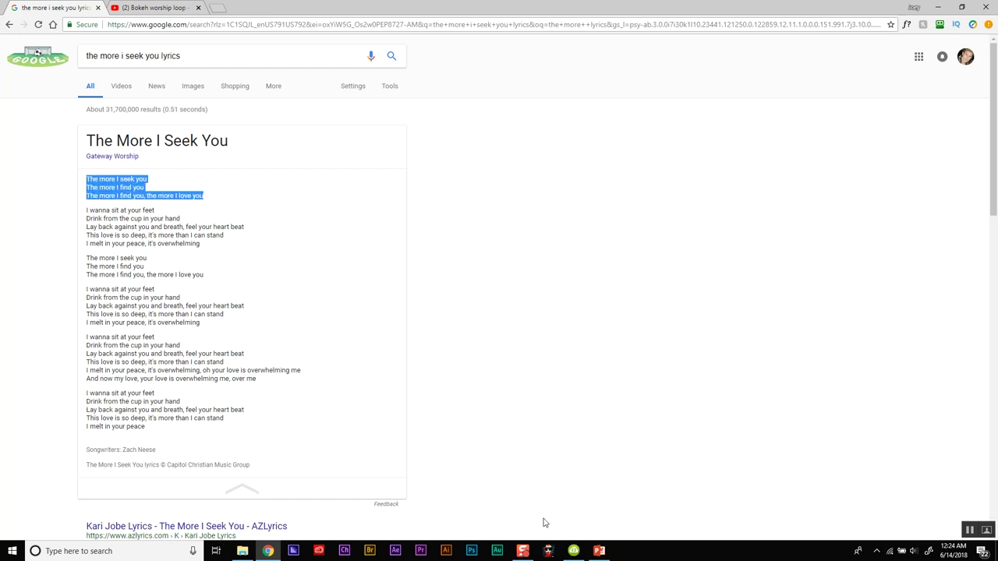
pyautogui.click(599, 551)
# Paste the three lyric lines and make them 48 pt Aharoni, centred in the slide's middle.
pyautogui.hotkey('ctrl', 'v')
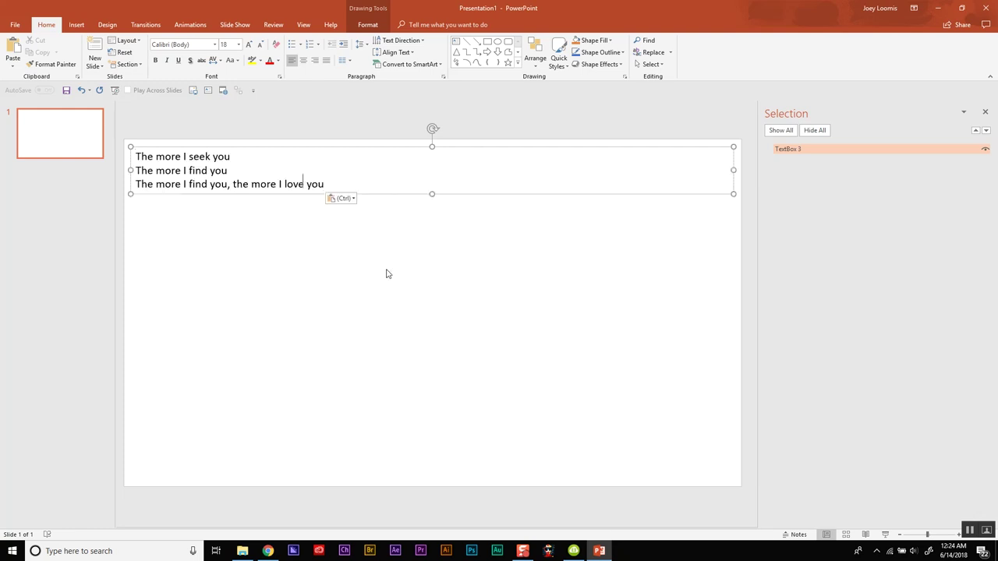
pyautogui.hotkey('ctrl', 'a')
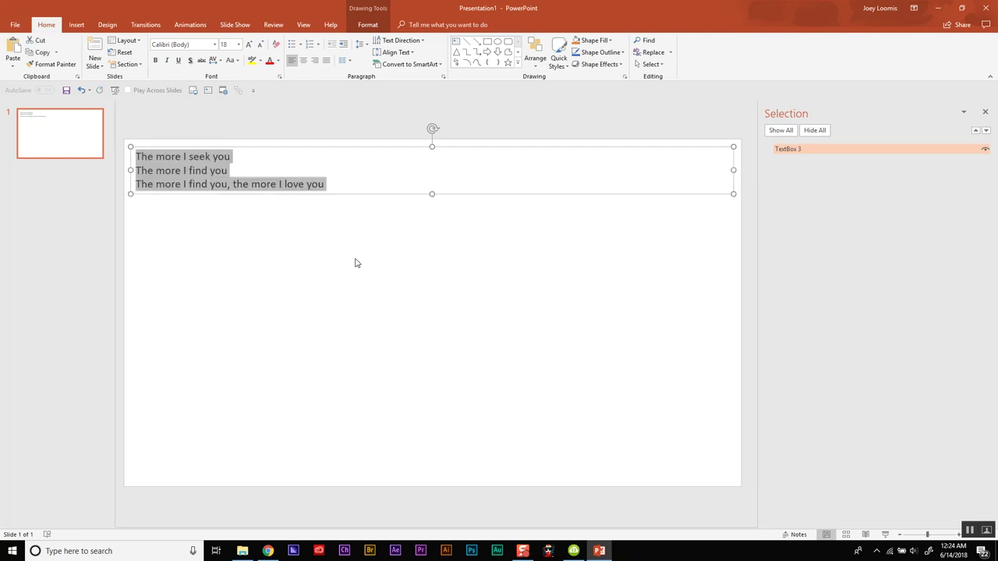
pyautogui.rightClick(179, 179)
pyautogui.click(245, 146)
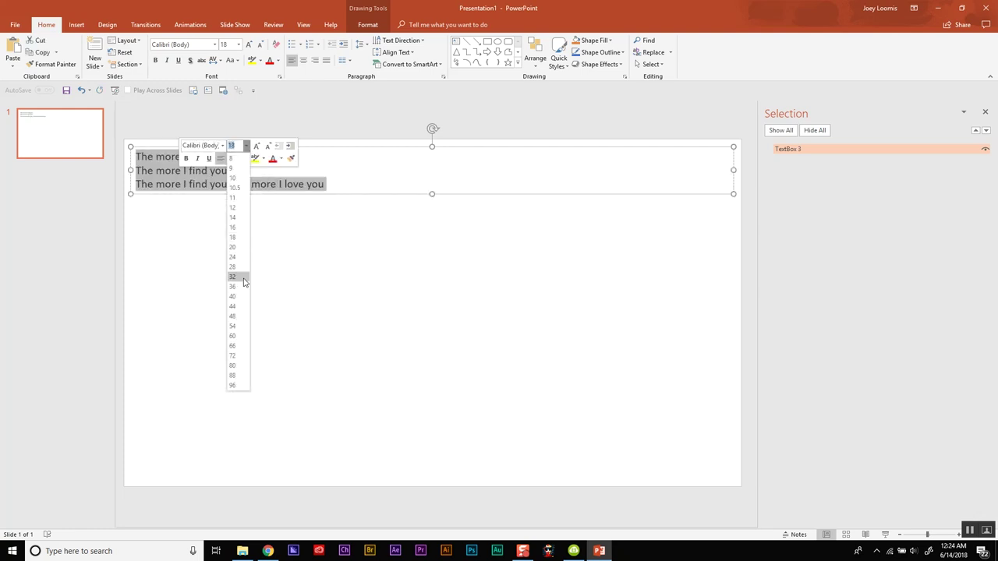
pyautogui.click(238, 316)
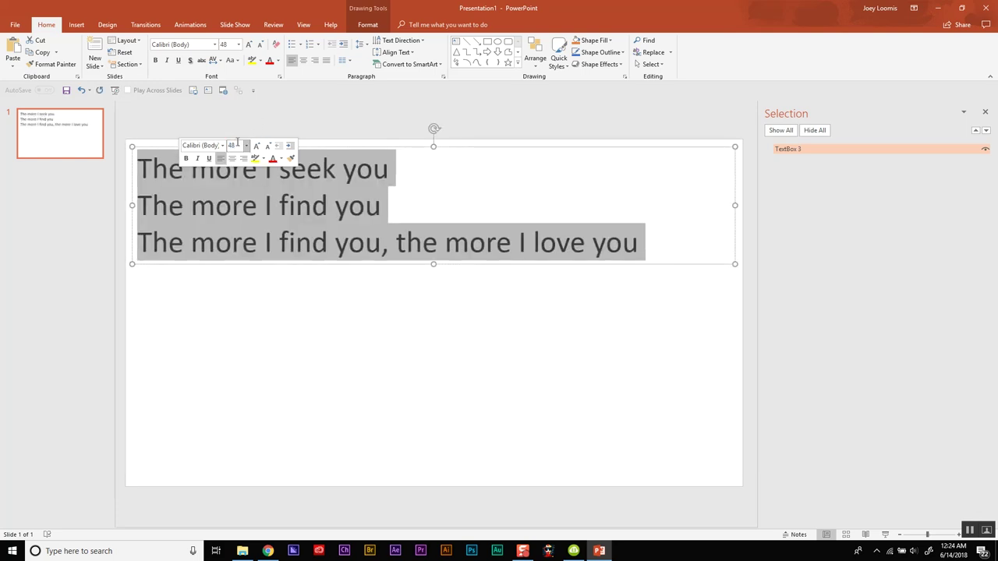
pyautogui.click(232, 158)
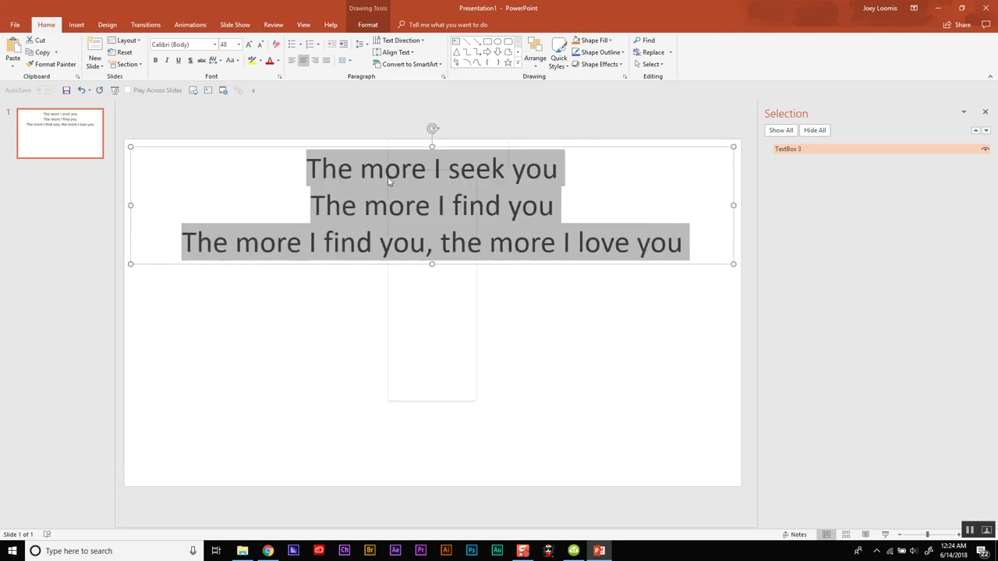
pyautogui.rightClick(389, 181)
pyautogui.click(432, 148)
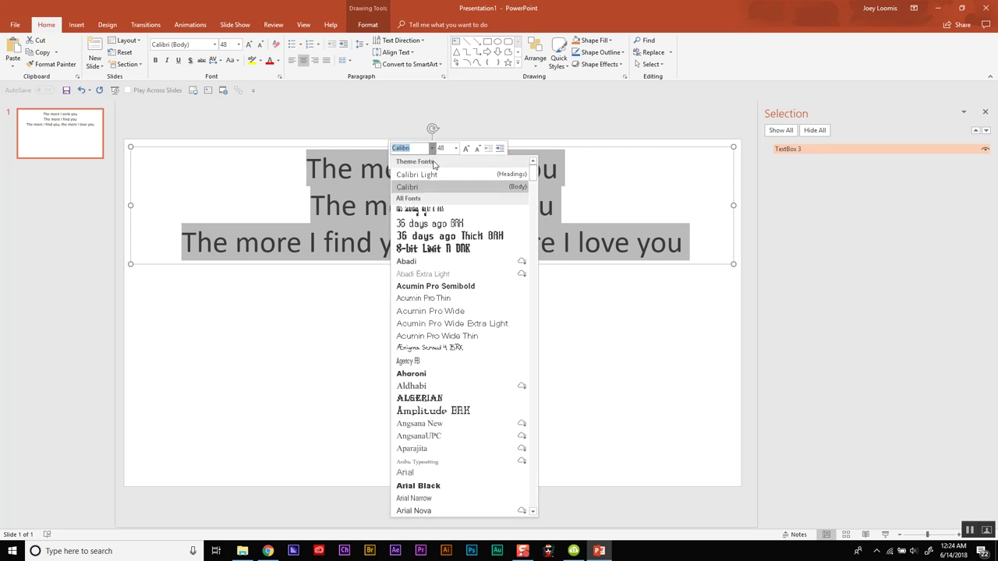
pyautogui.click(426, 374)
pyautogui.moveTo(357, 147); pyautogui.dragTo(360, 256)
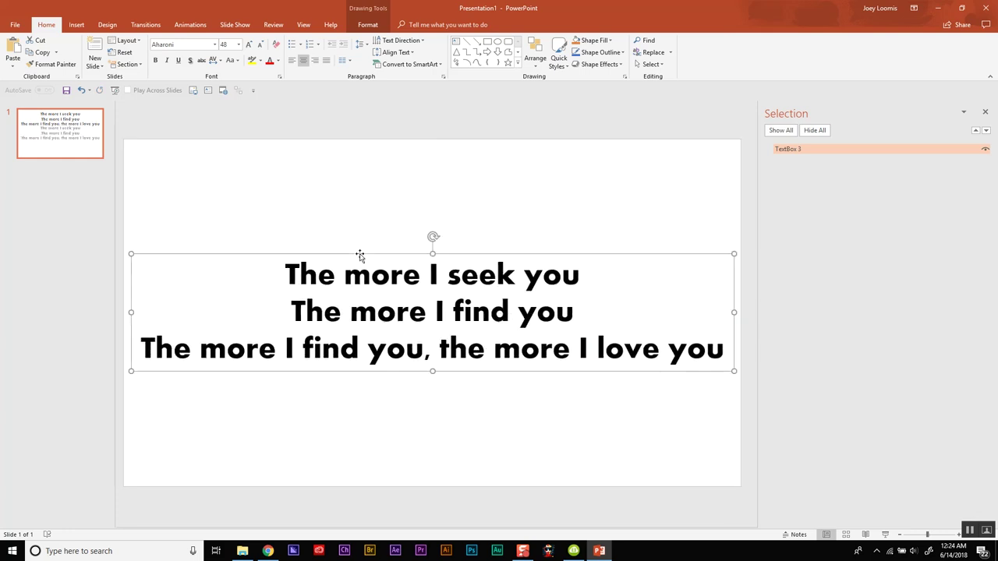
# Hide TextBox 3 and draw a new text box covering the slide.
pyautogui.click(985, 149)
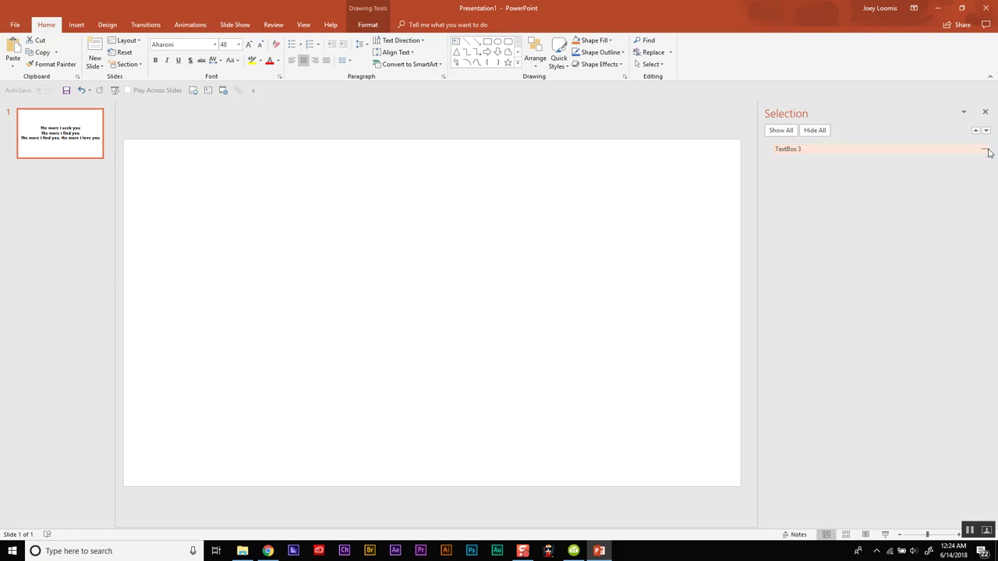
pyautogui.click(208, 90)
pyautogui.moveTo(133, 142); pyautogui.dragTo(735, 483)
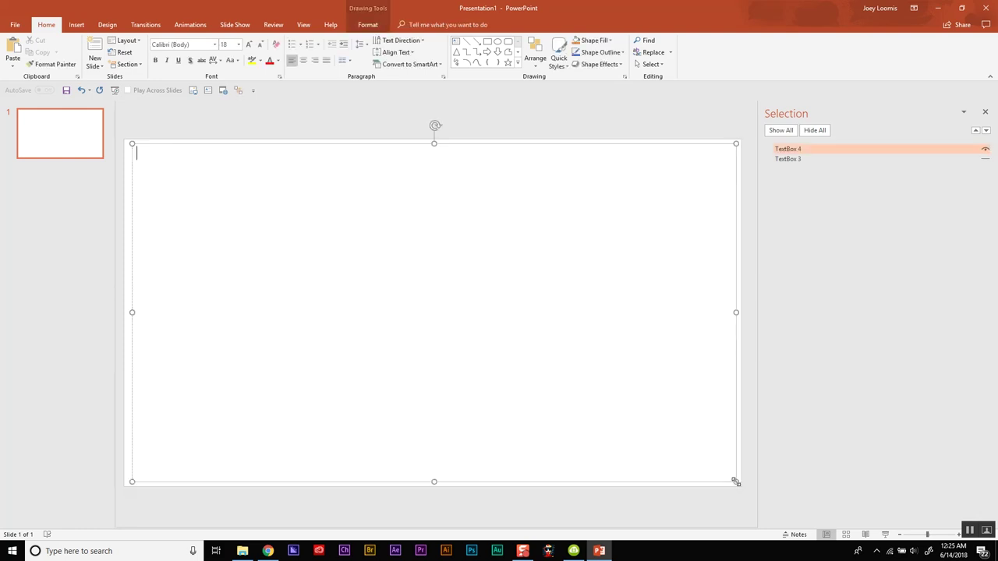
pyautogui.click(268, 551)
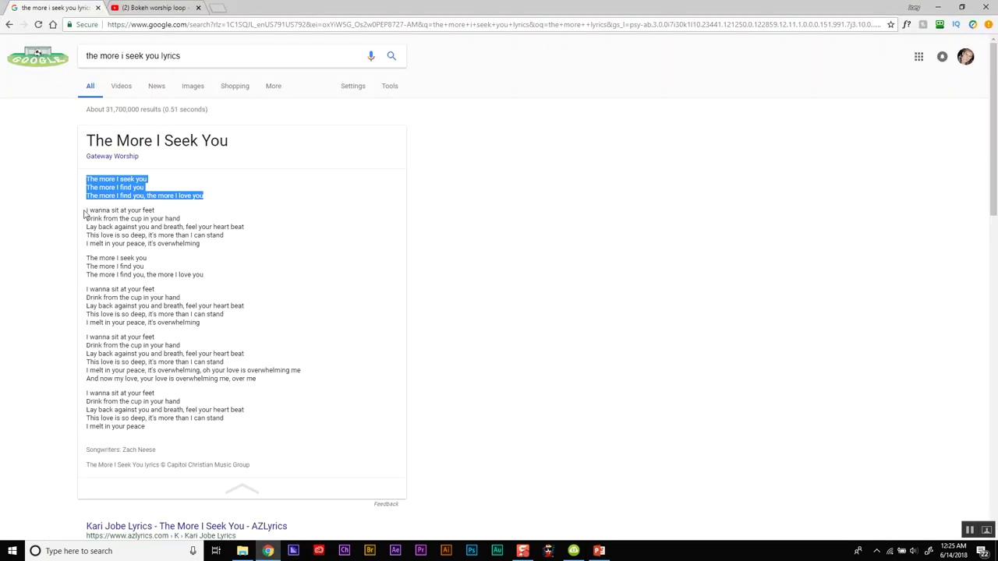
# Highlight the five verse lines from 'I wanna sit at your feet' to 'it's overwhelming', then return to PowerPoint.
pyautogui.moveTo(87, 210); pyautogui.dragTo(99, 219)
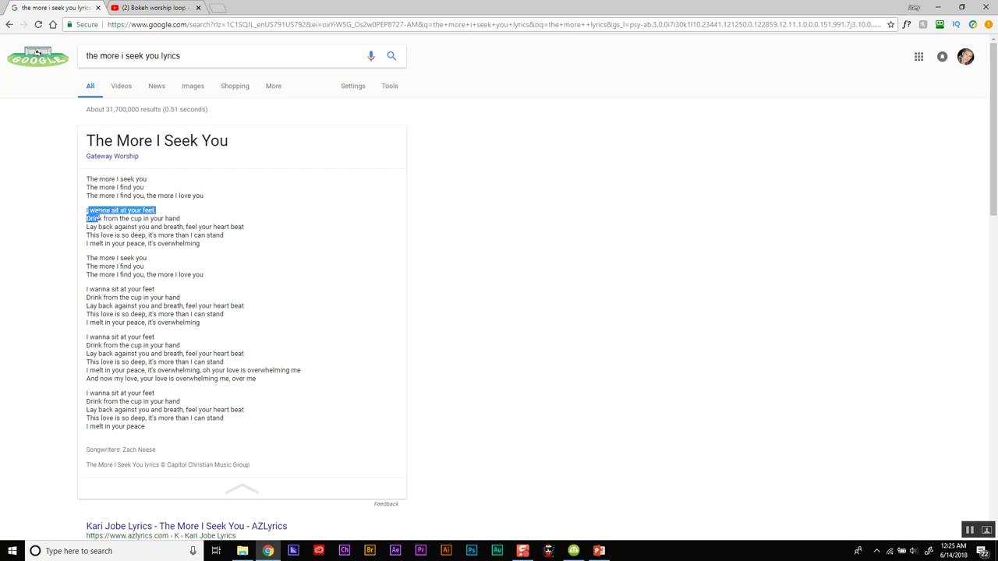
pyautogui.moveTo(202, 248); pyautogui.dragTo(86, 213)
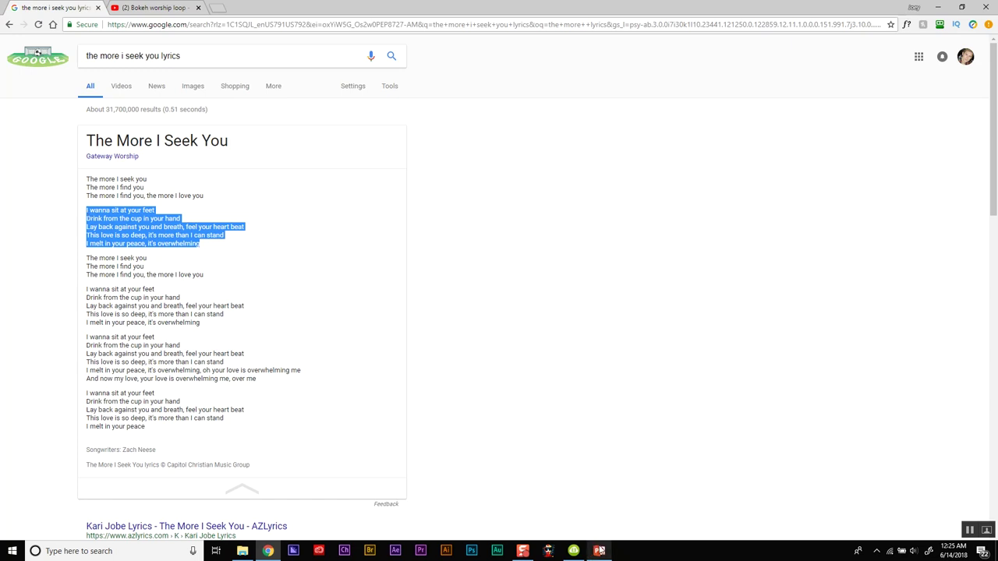
pyautogui.click(599, 551)
# Paste the five verse lines, set them to 48 pt Aharoni, centred, and lower the box.
pyautogui.write("I wanna sit at your feet Drink from the cup in your hand Lay back against you and breath, feel your heart beat This love is so deep, it's more than I can stand I melt in your peace, it's overwhelming")
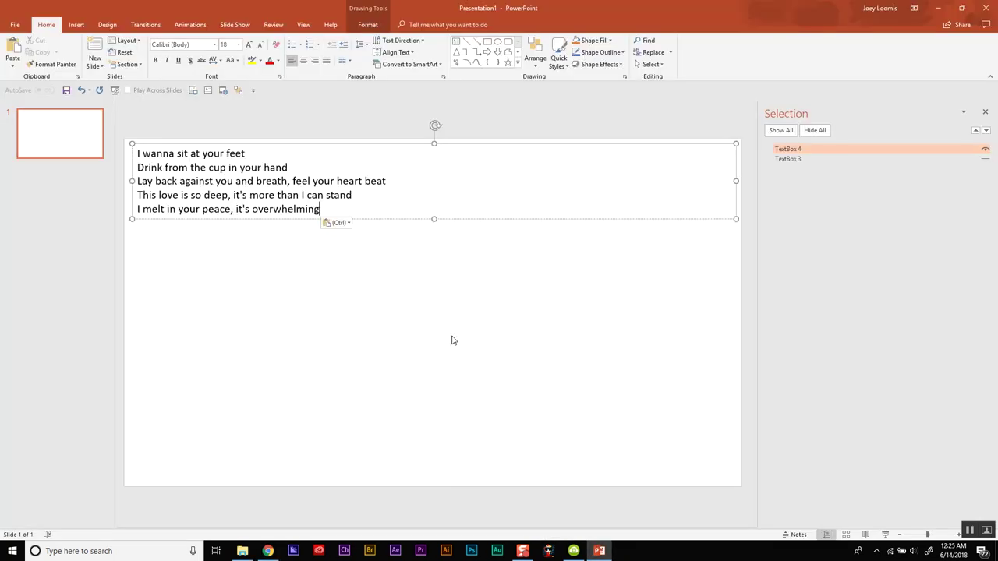
pyautogui.hotkey('ctrl', 'a')
pyautogui.rightClick(206, 154)
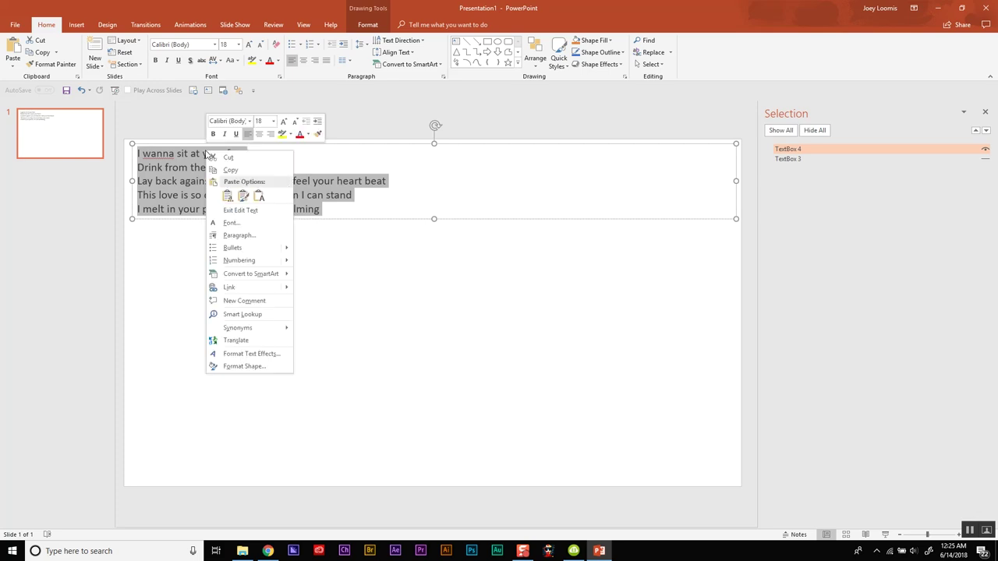
pyautogui.click(273, 121)
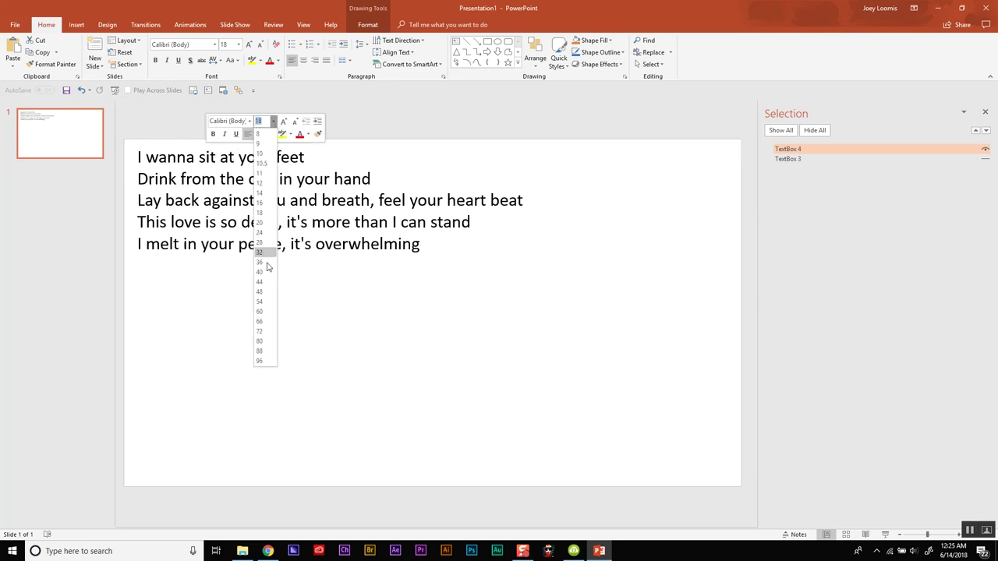
pyautogui.click(260, 292)
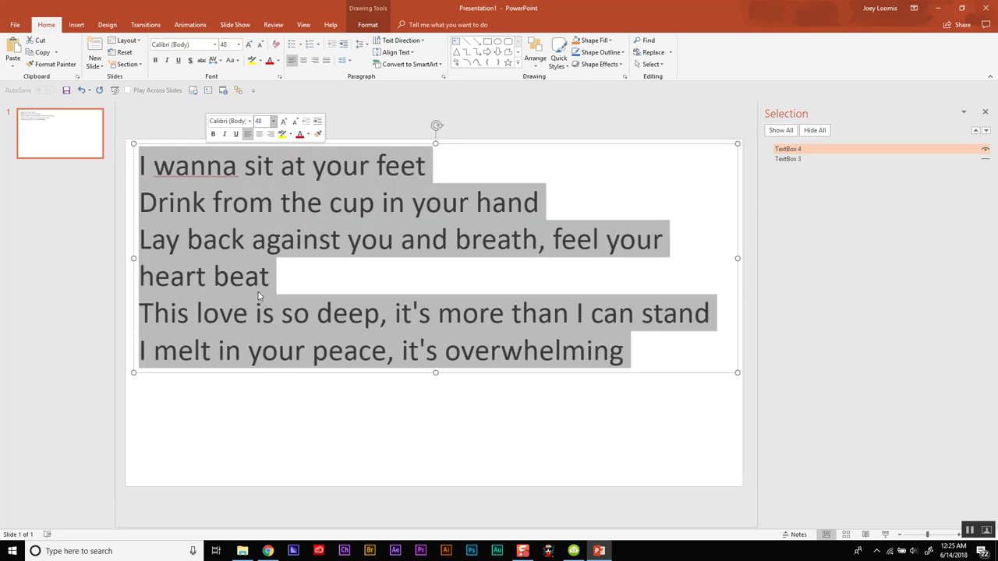
pyautogui.rightClick(292, 175)
pyautogui.click(337, 148)
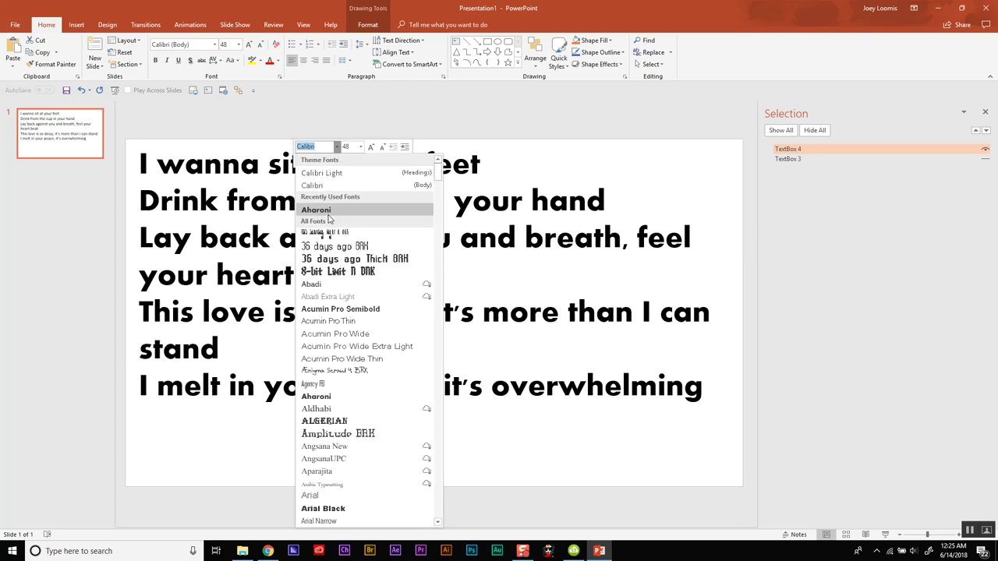
pyautogui.click(327, 213)
pyautogui.click(348, 161)
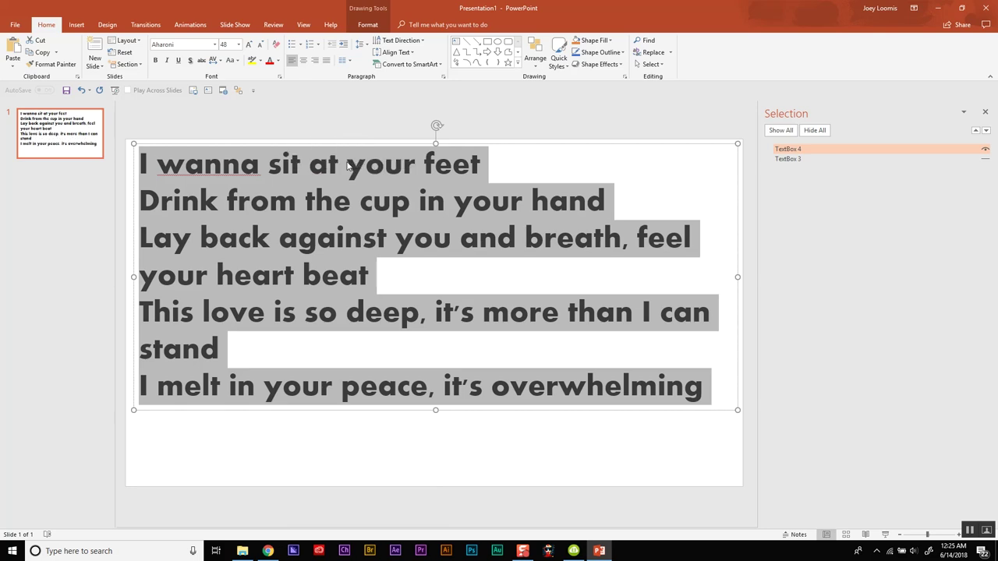
pyautogui.moveTo(338, 144); pyautogui.dragTo(337, 179)
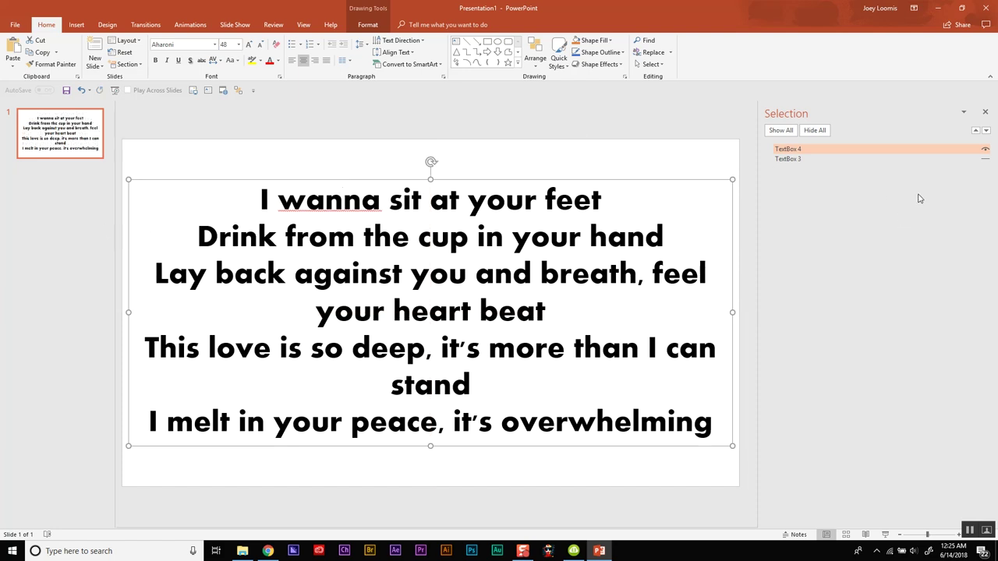
# Open the Animation Pane, hide TextBox 4, and give TextBox 3 a Fade entrance then Fade exit.
pyautogui.click(178, 25)
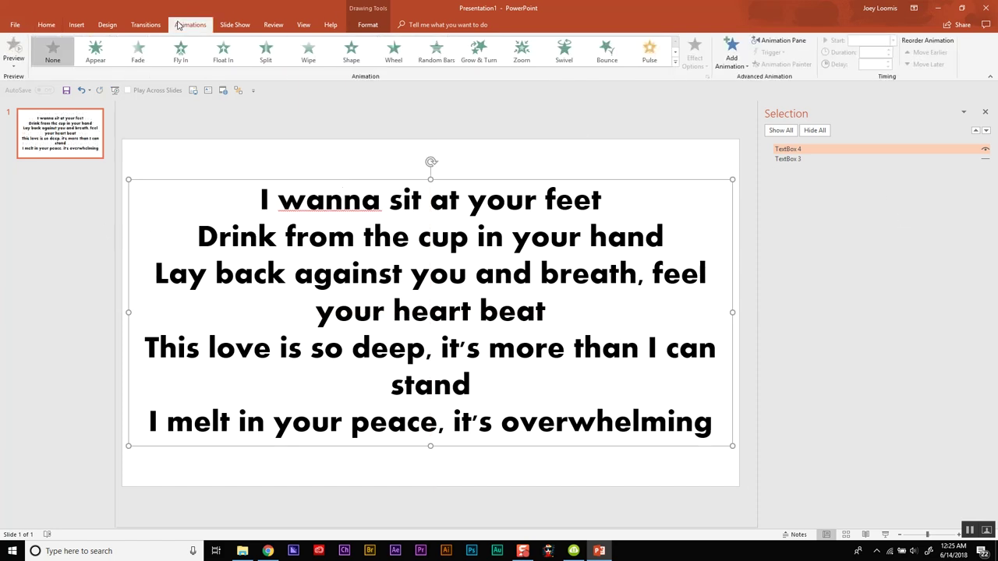
pyautogui.click(766, 41)
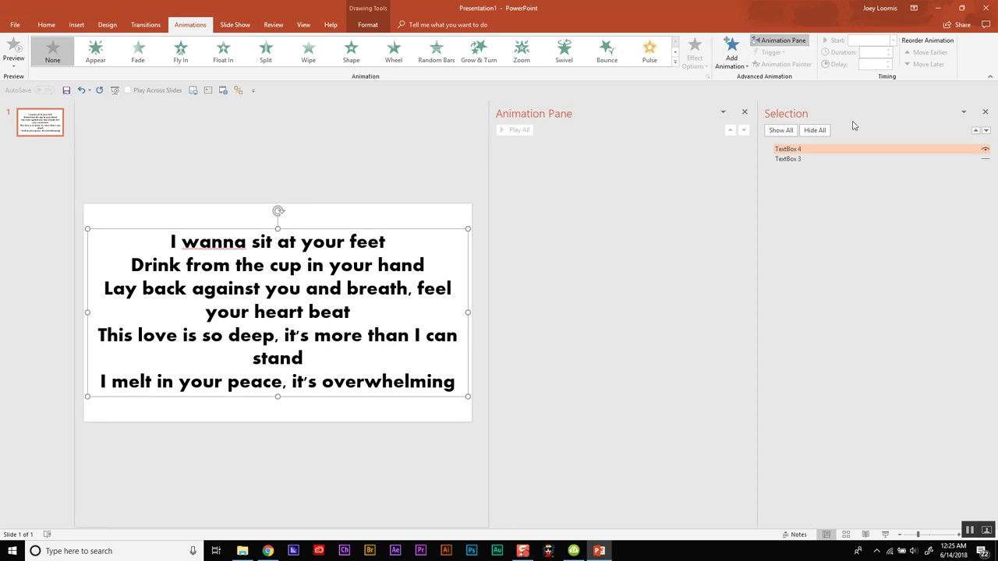
pyautogui.click(991, 151)
pyautogui.click(987, 151)
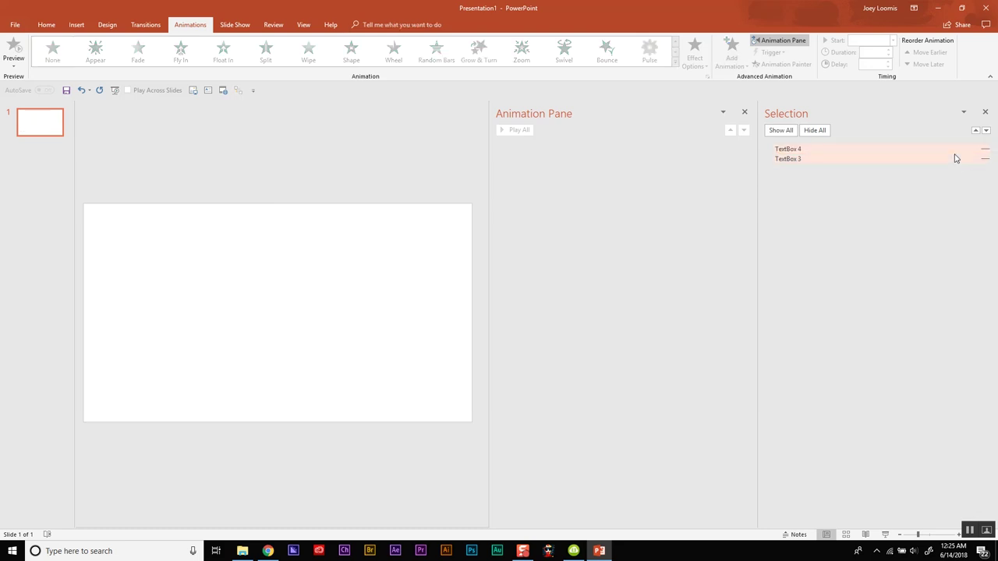
pyautogui.click(956, 158)
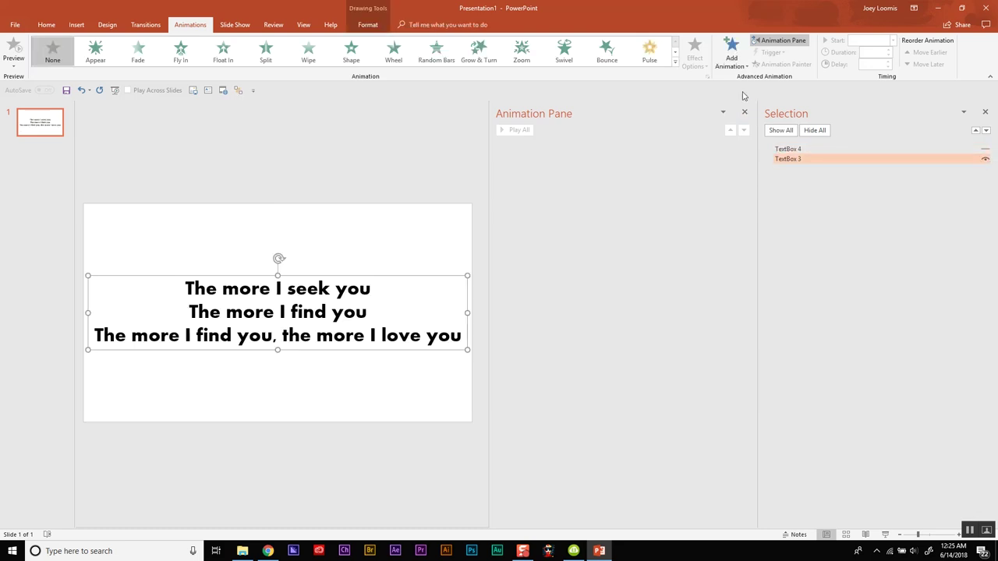
pyautogui.click(732, 60)
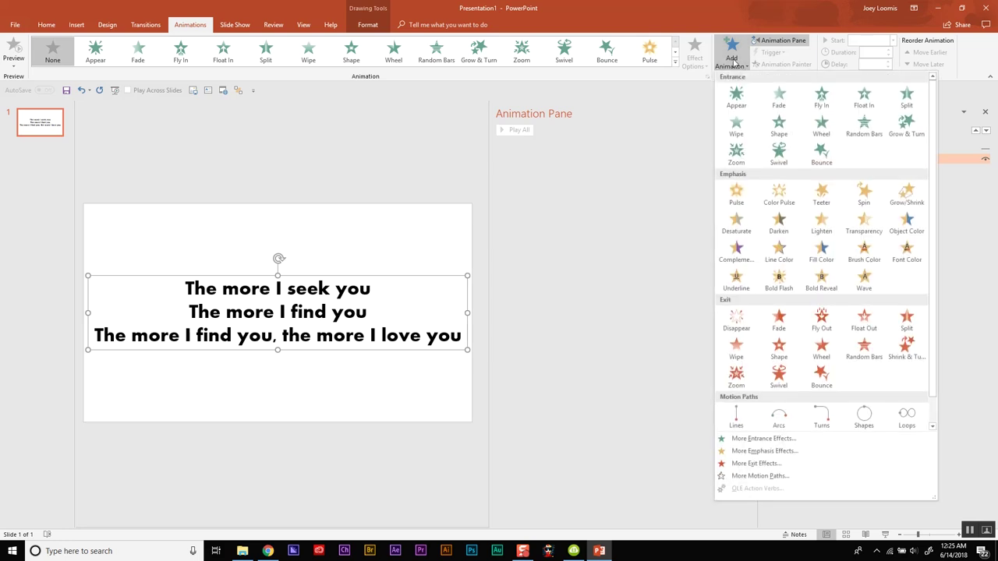
pyautogui.click(779, 98)
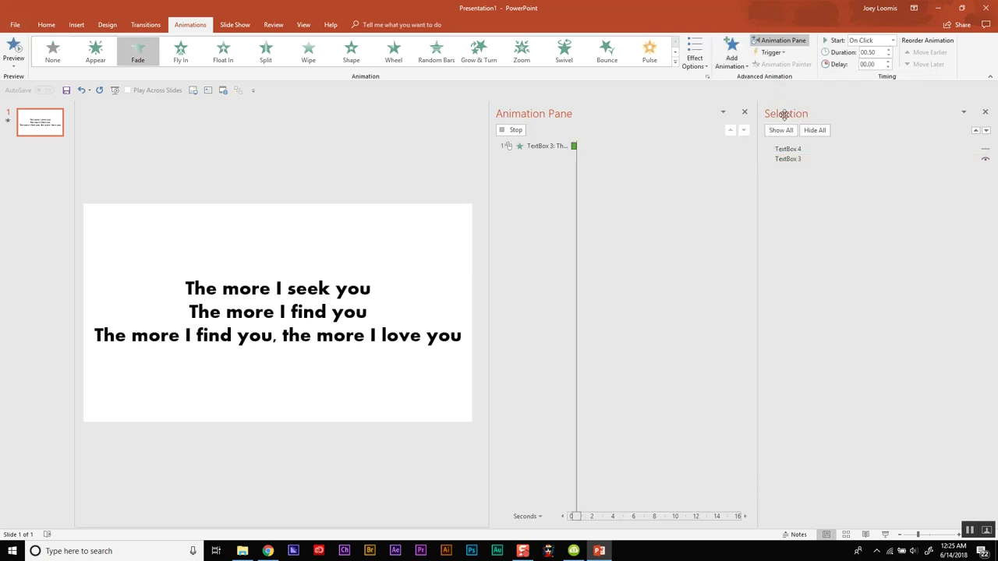
pyautogui.click(731, 59)
pyautogui.click(776, 321)
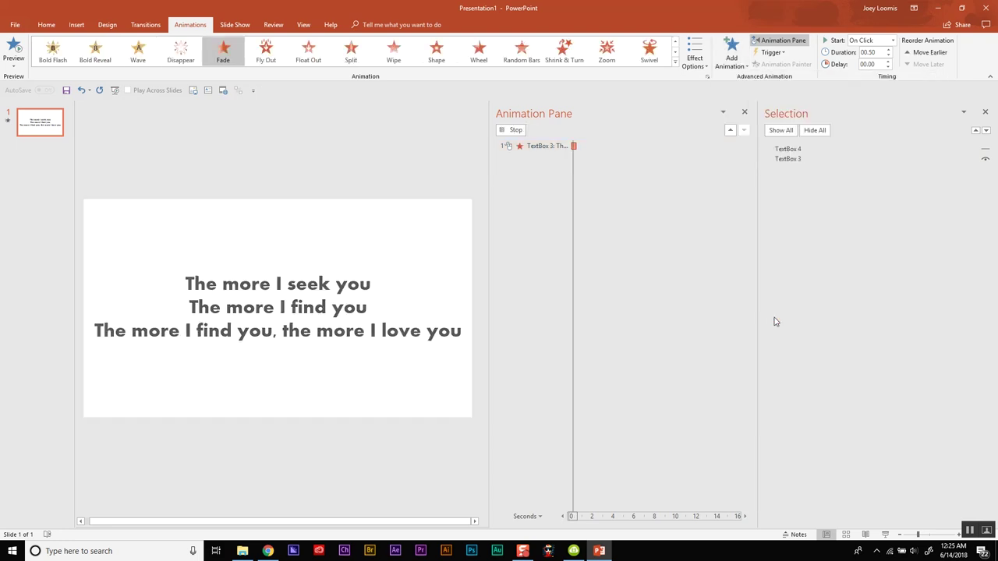
# Give TextBox 4 a Fade entrance followed by a Fade exit.
pyautogui.click(791, 148)
pyautogui.click(732, 59)
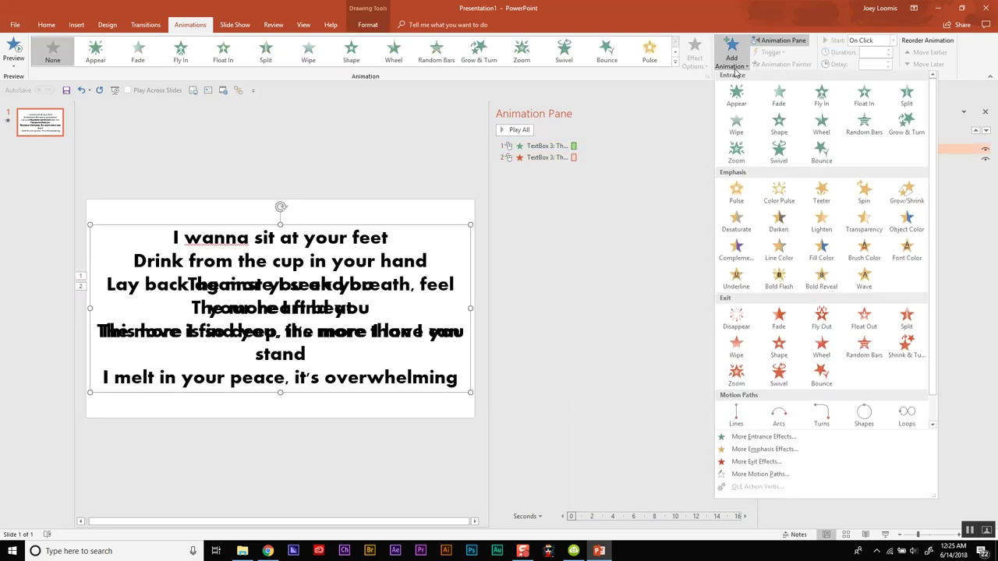
pyautogui.click(772, 100)
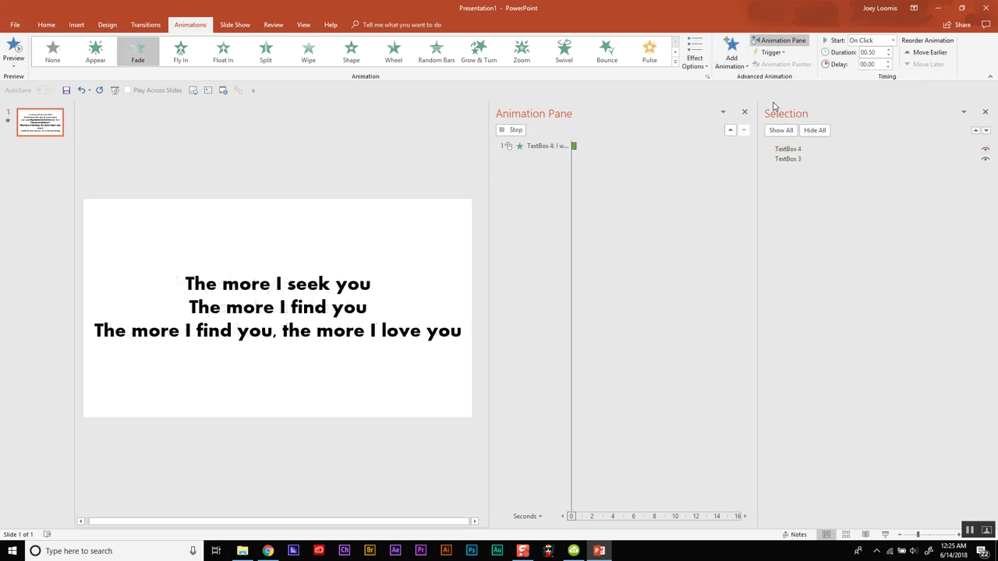
pyautogui.click(733, 59)
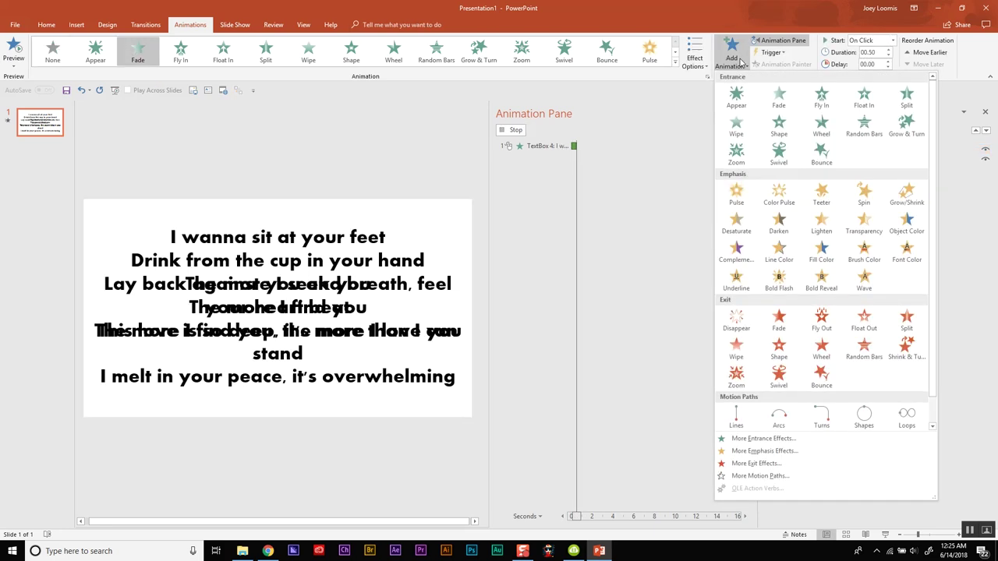
pyautogui.click(779, 320)
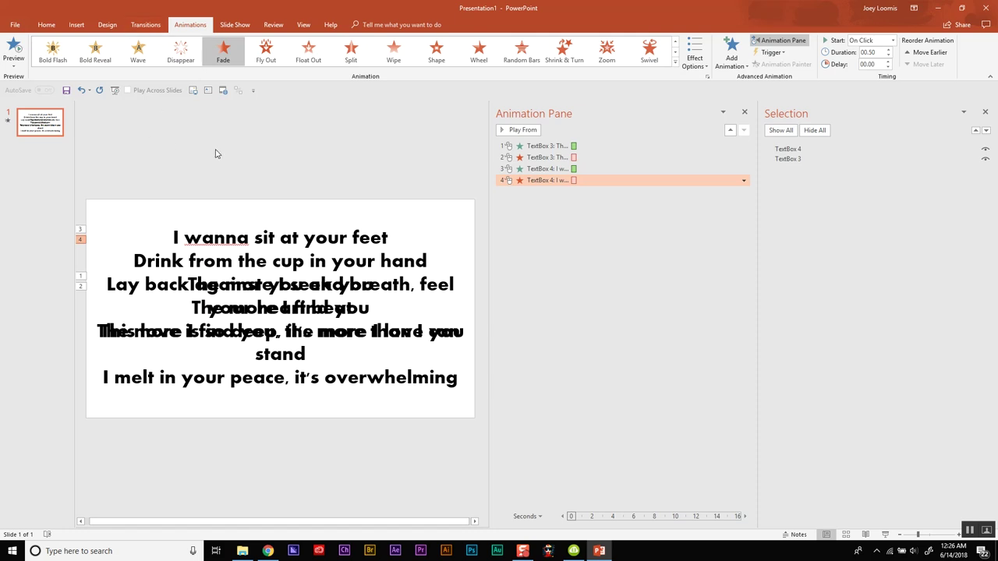
pyautogui.click(223, 88)
# Insert the 'Bokeh worship loop' video and stretch it to 8.33" × 13.32" to fill the slide.
pyautogui.click(555, 225)
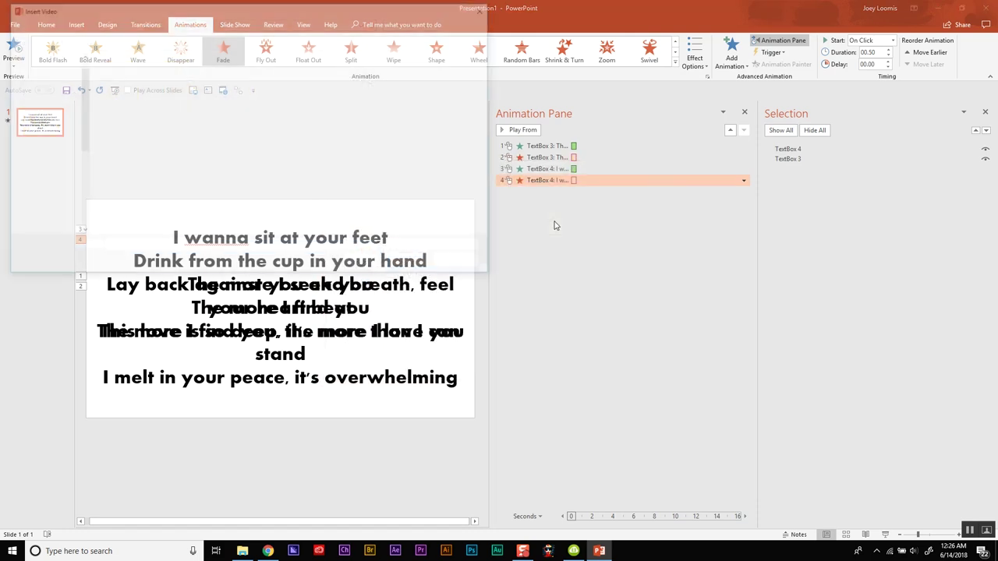
pyautogui.click(286, 109)
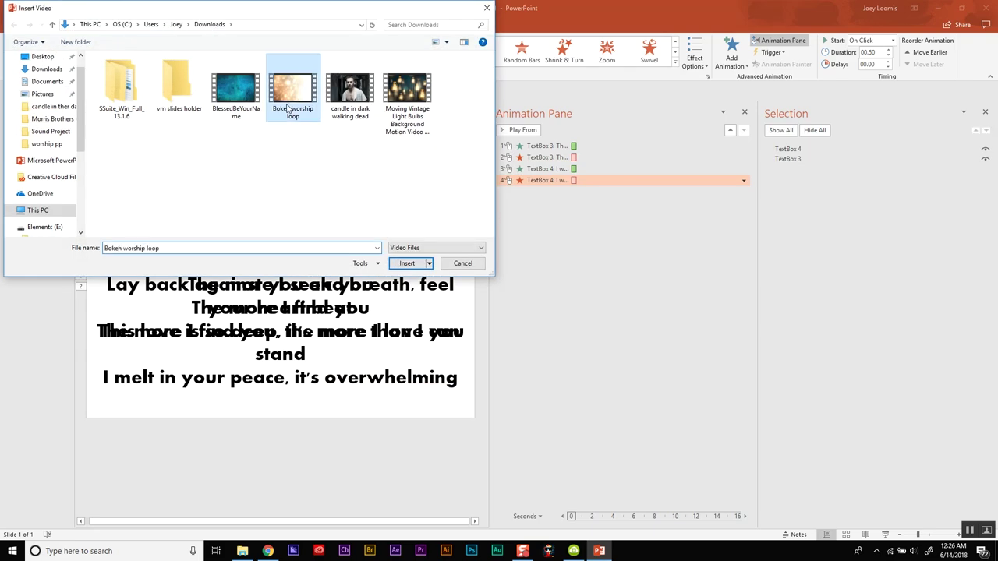
pyautogui.click(405, 263)
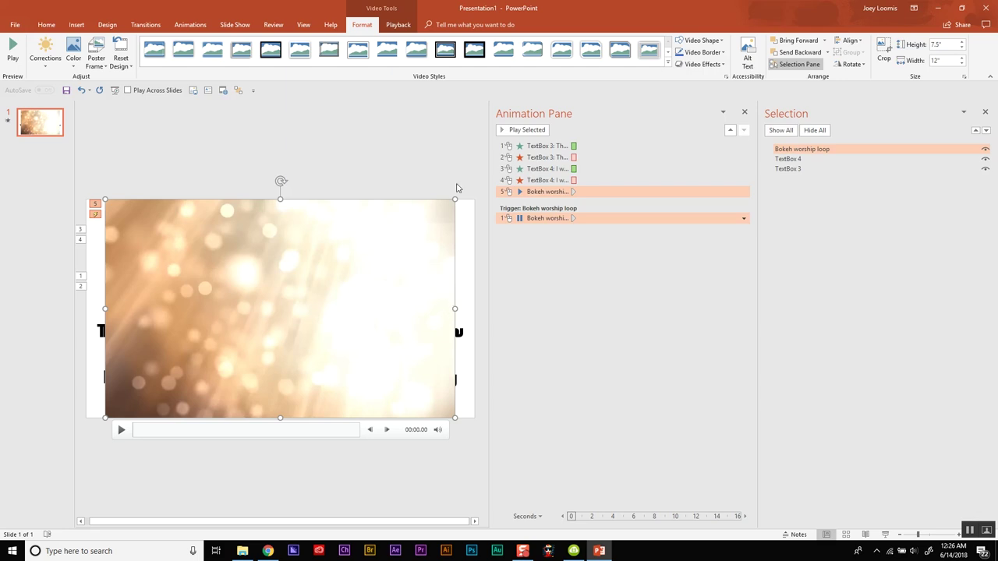
pyautogui.moveTo(456, 201); pyautogui.dragTo(473, 187)
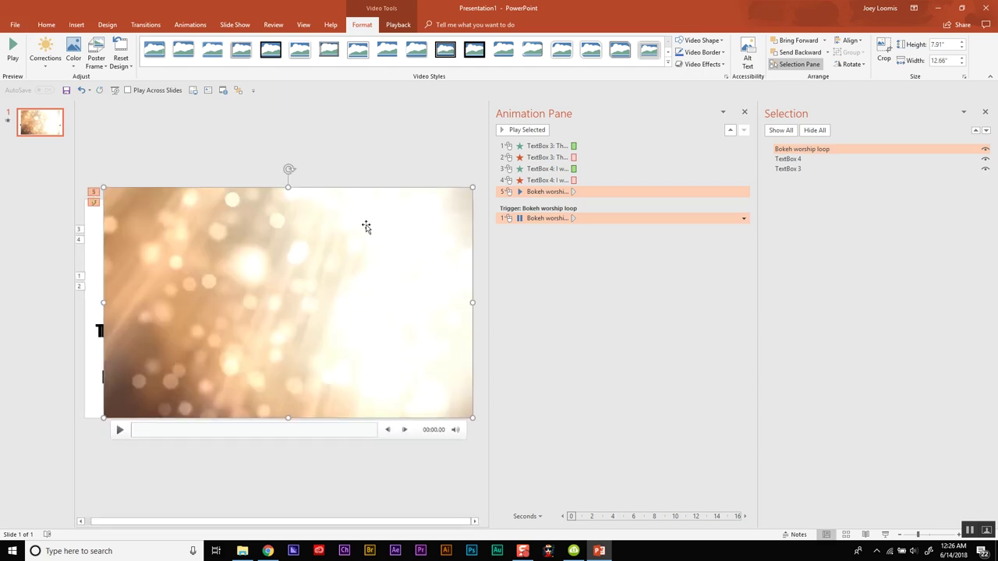
pyautogui.moveTo(99, 421); pyautogui.dragTo(83, 435)
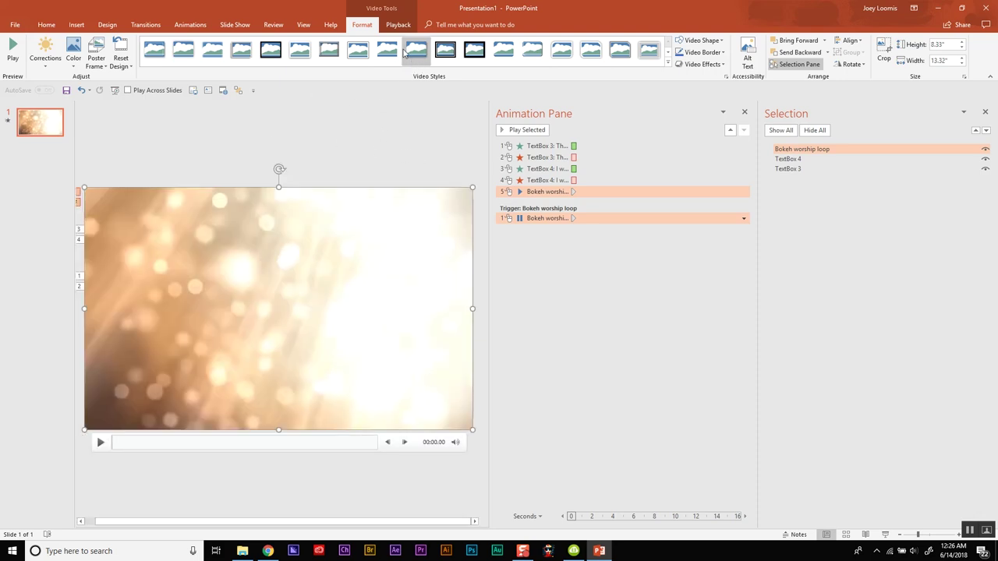
# Send the video behind the lyrics, set it to loop until stopped and start automatically.
pyautogui.click(397, 25)
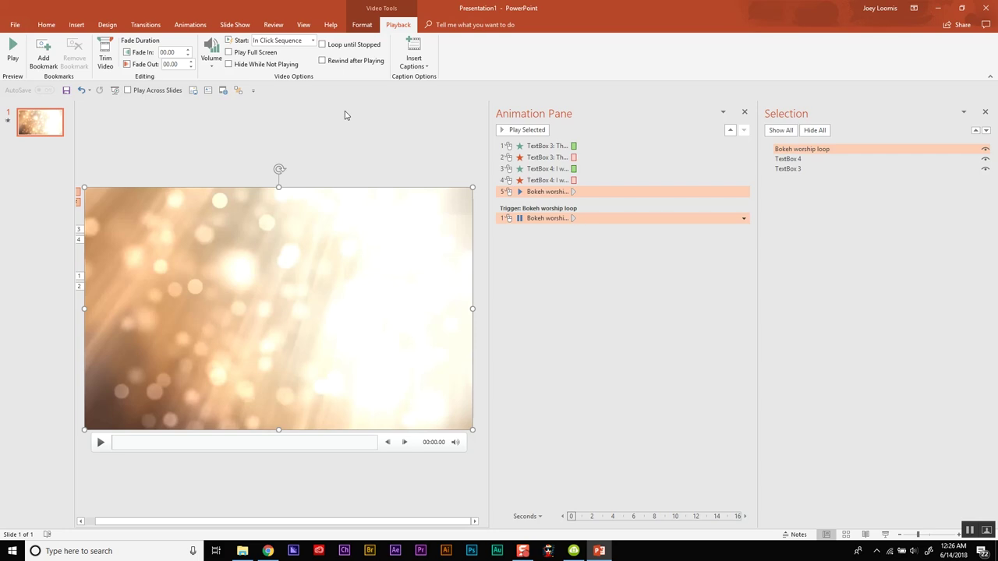
pyautogui.click(237, 89)
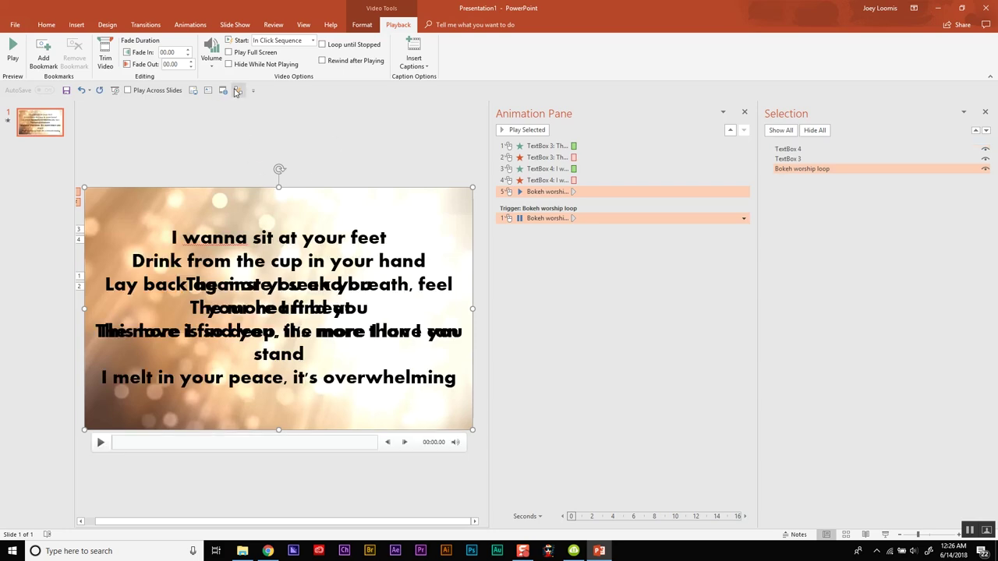
pyautogui.click(323, 45)
pyautogui.click(312, 39)
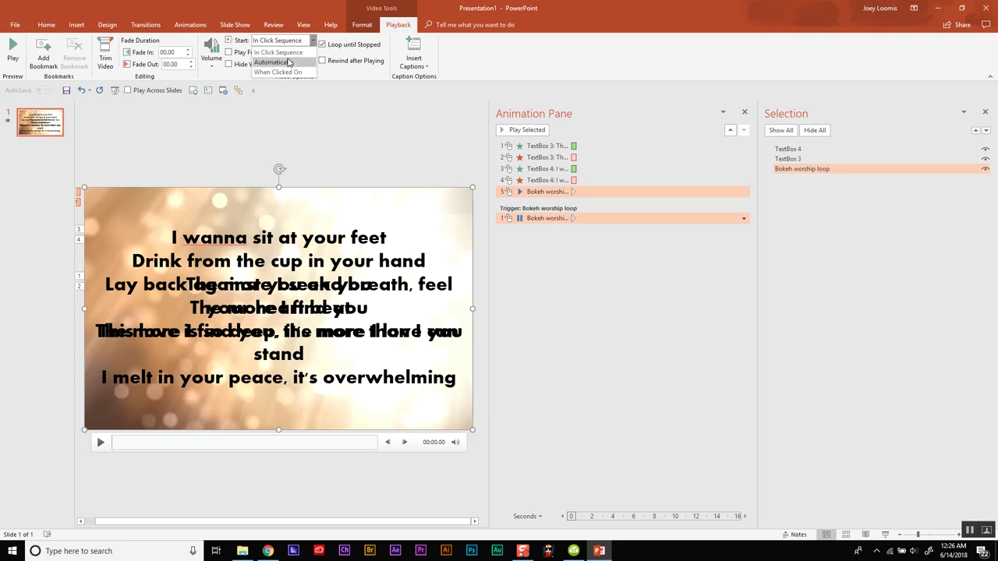
pyautogui.click(289, 60)
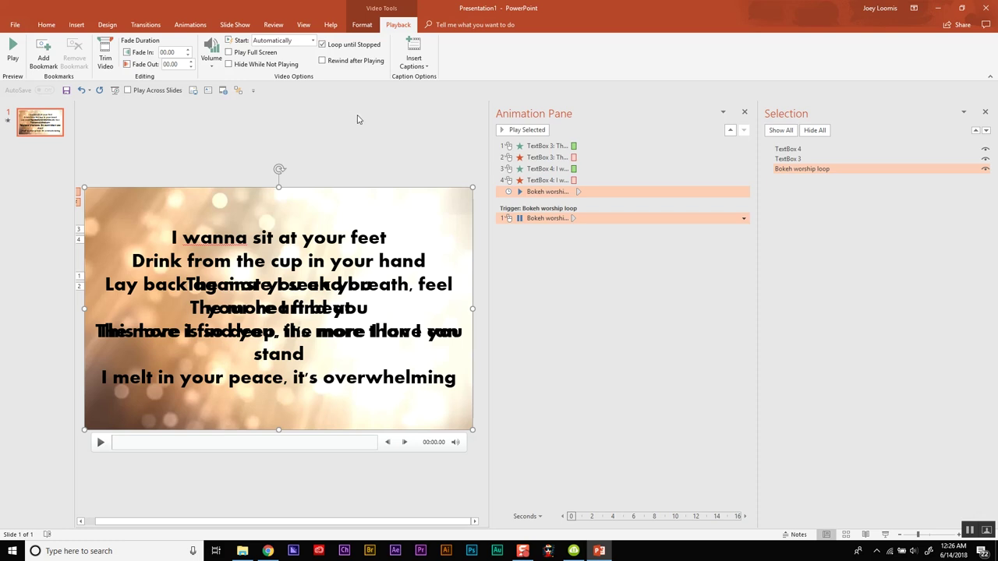
pyautogui.click(547, 264)
# Remove the video's trigger animation and drag its playback to the top of the animation order.
pyautogui.rightClick(544, 220)
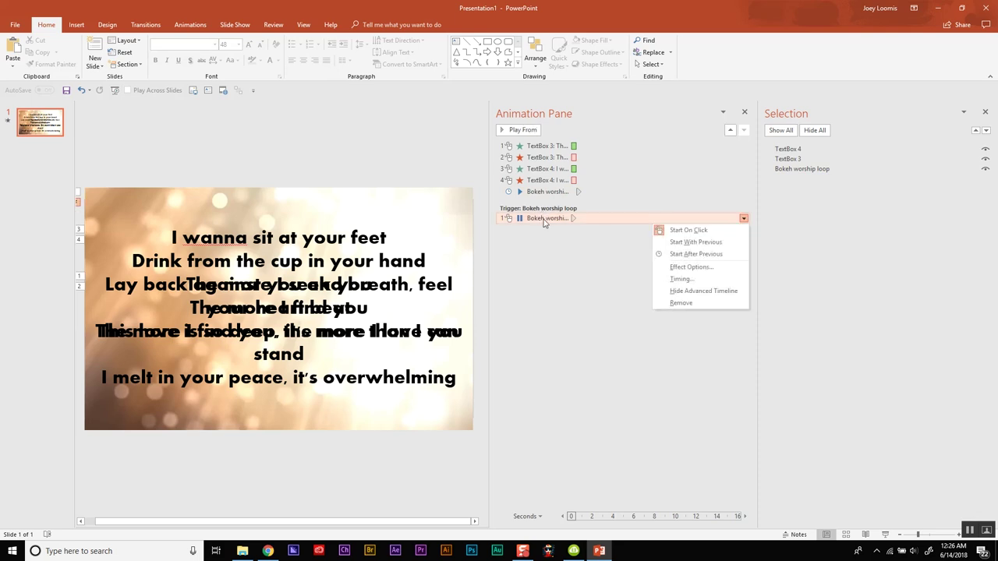
pyautogui.click(695, 302)
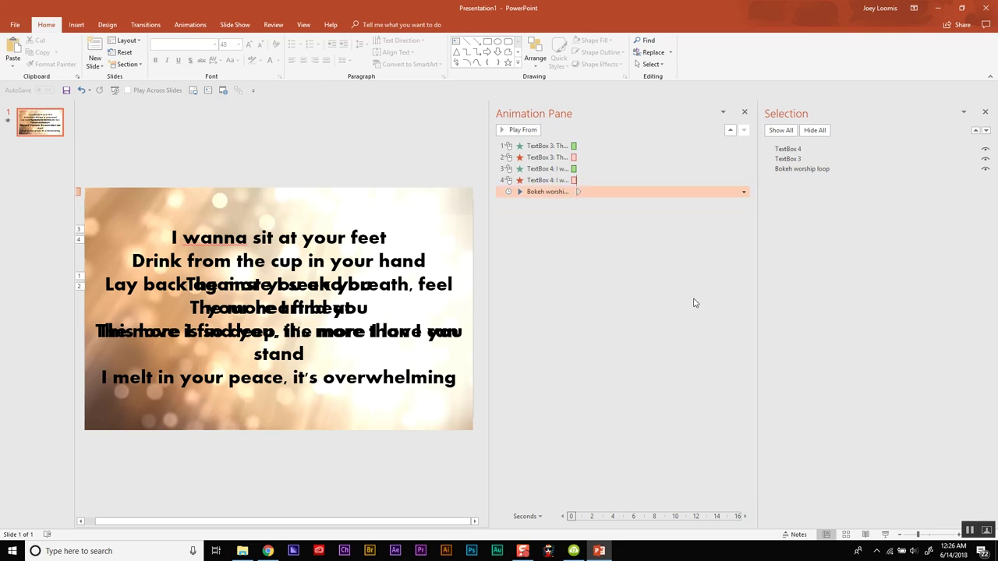
pyautogui.moveTo(574, 193); pyautogui.dragTo(560, 148)
pyautogui.click(558, 284)
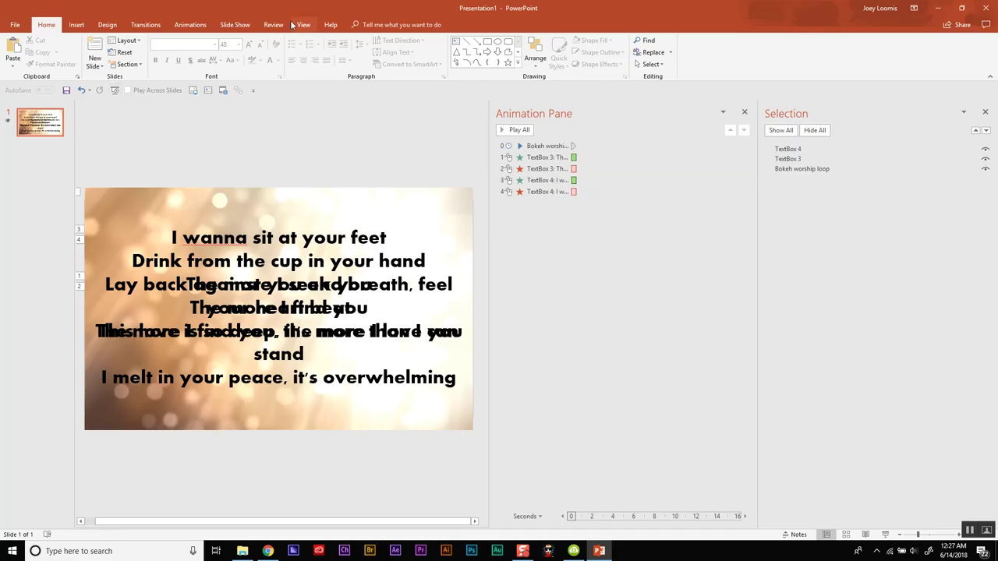
# Select the Bokeh worship loop video on the Animations tab and close Add Animation without adding an effect.
pyautogui.click(195, 26)
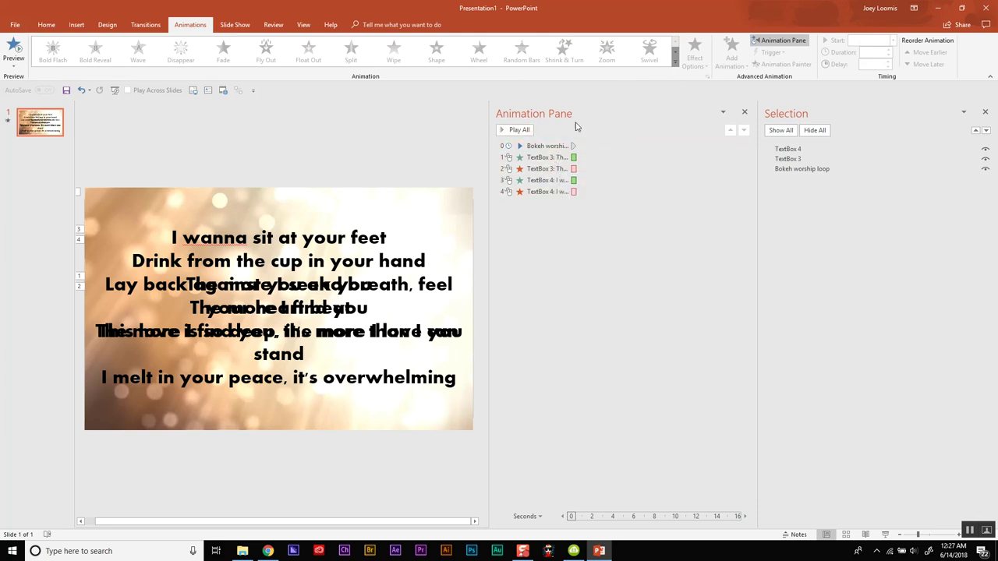
pyautogui.click(861, 171)
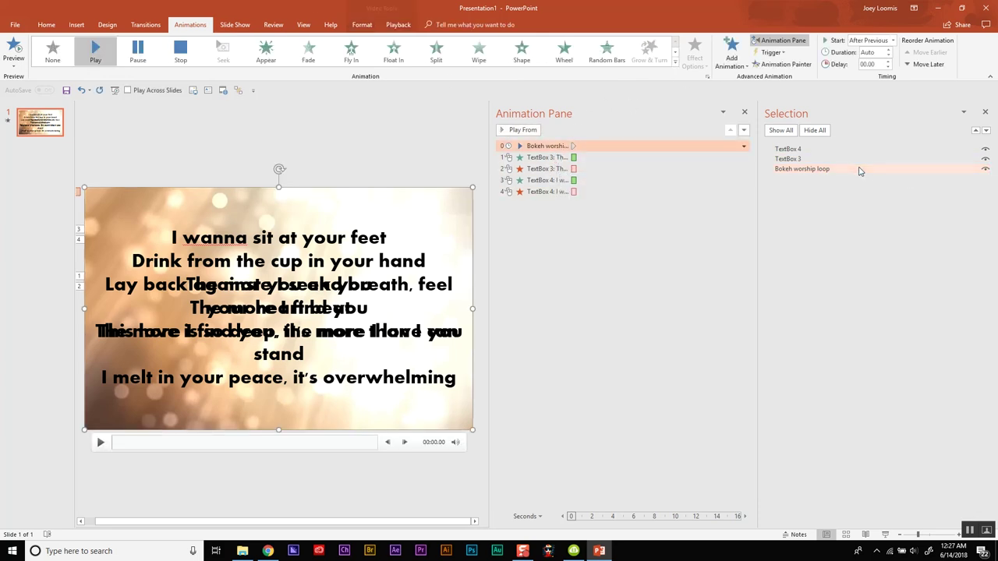
pyautogui.click(739, 53)
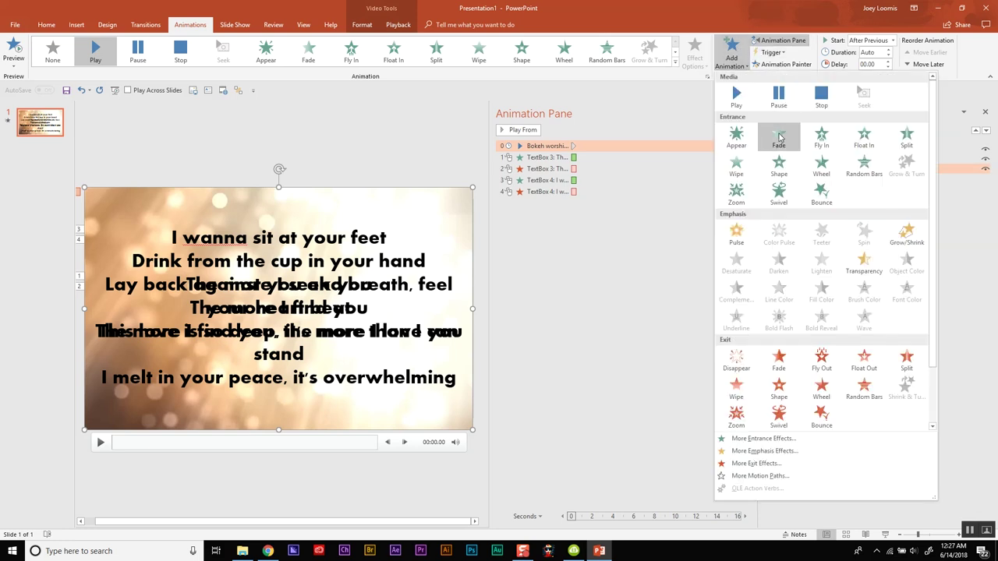
pyautogui.click(612, 253)
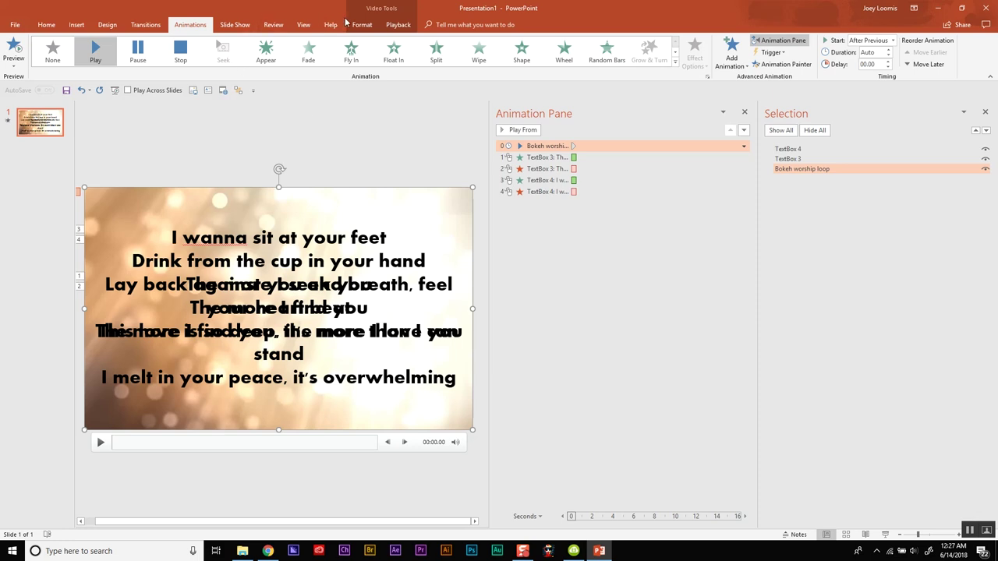
# Enter 'The More I Seek You' as slide 1's title in Outline view, then hide that title.
pyautogui.click(301, 25)
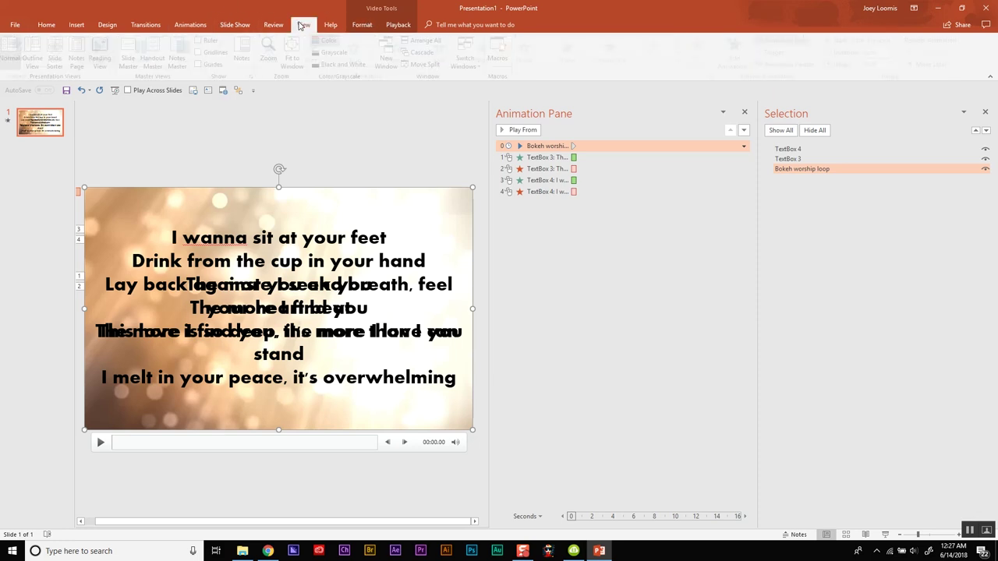
pyautogui.click(35, 61)
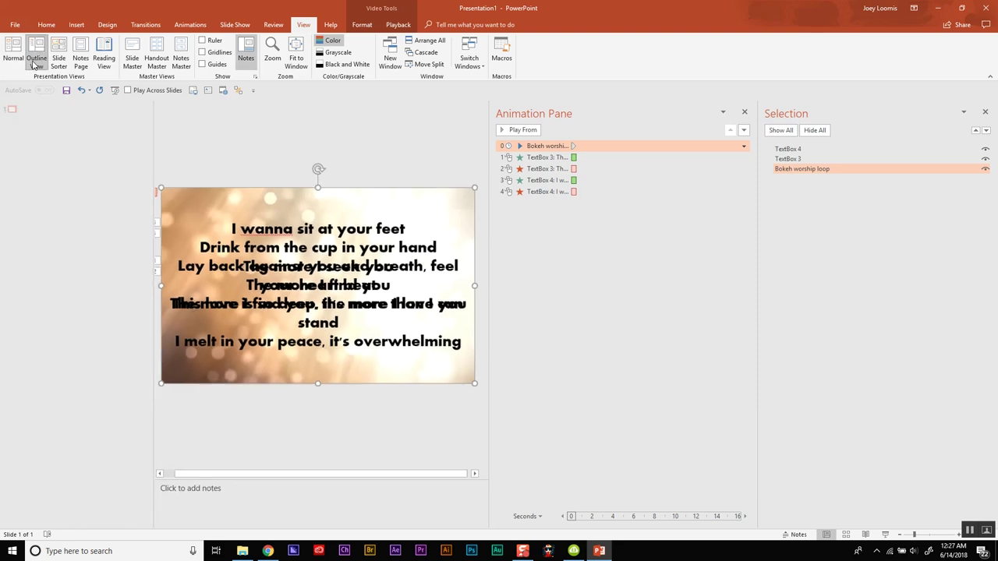
pyautogui.click(59, 113)
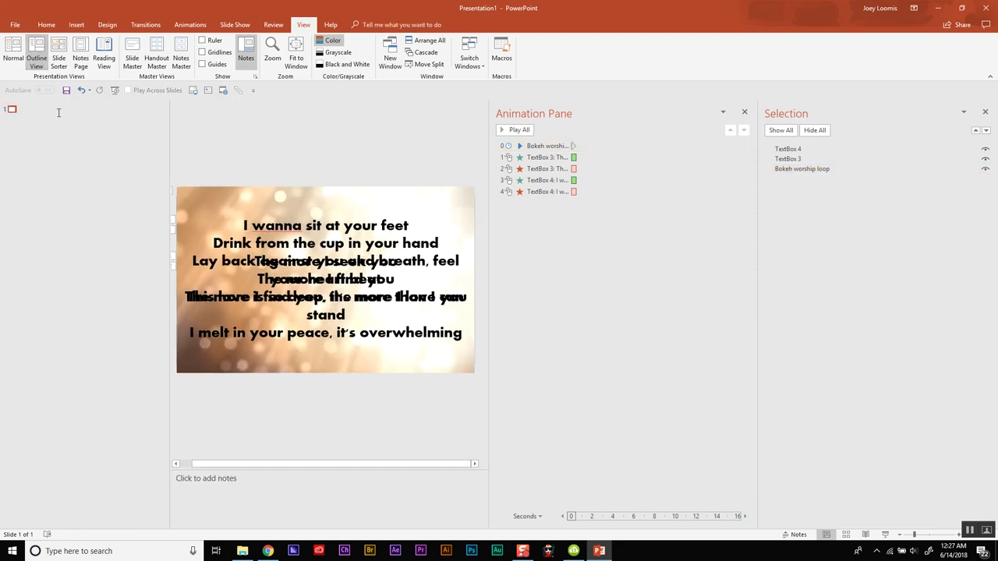
pyautogui.write('The')
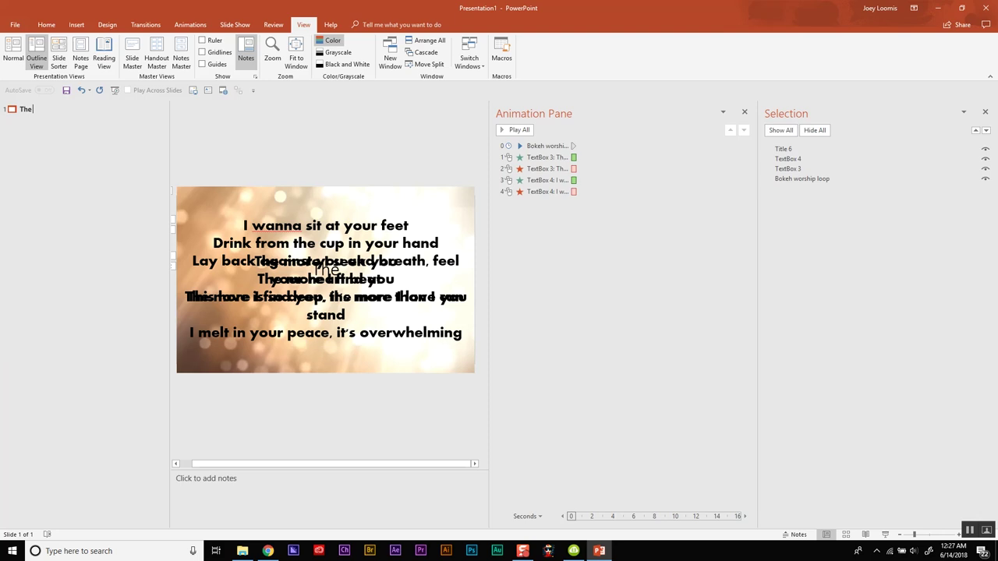
pyautogui.write(' More I S')
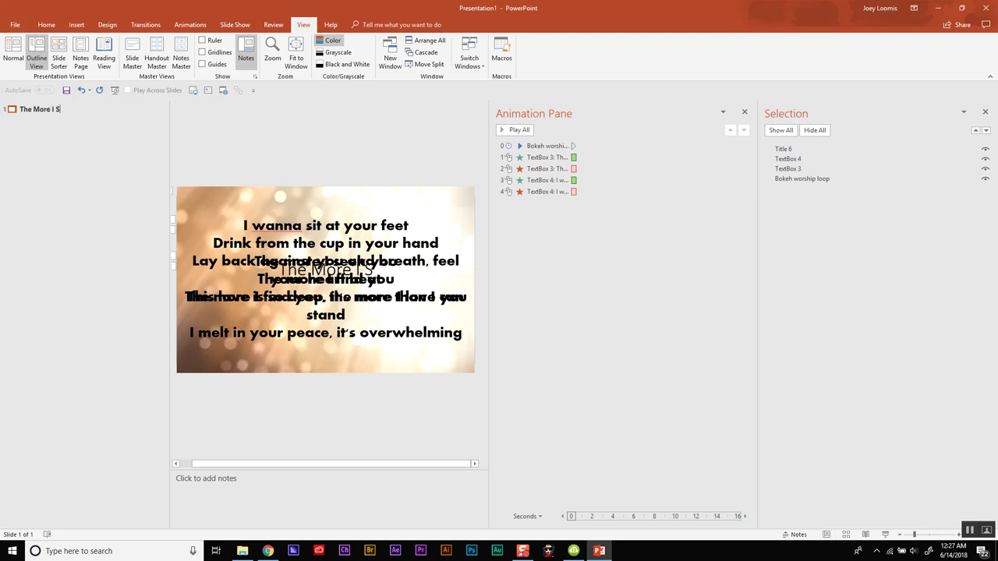
pyautogui.write('eek YOu')
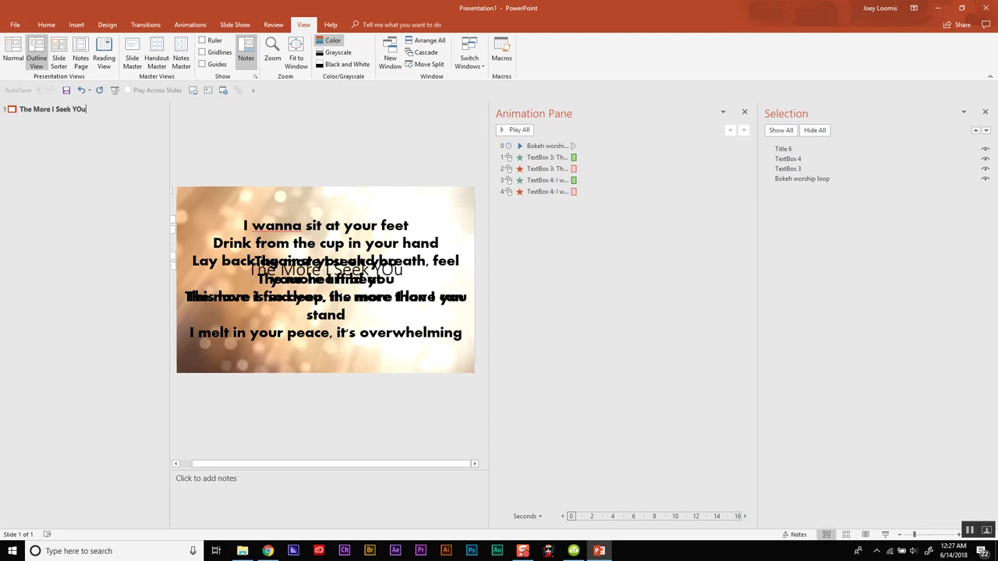
pyautogui.press('BackSpace')
pyautogui.press('BackSpace')
pyautogui.write('ou')
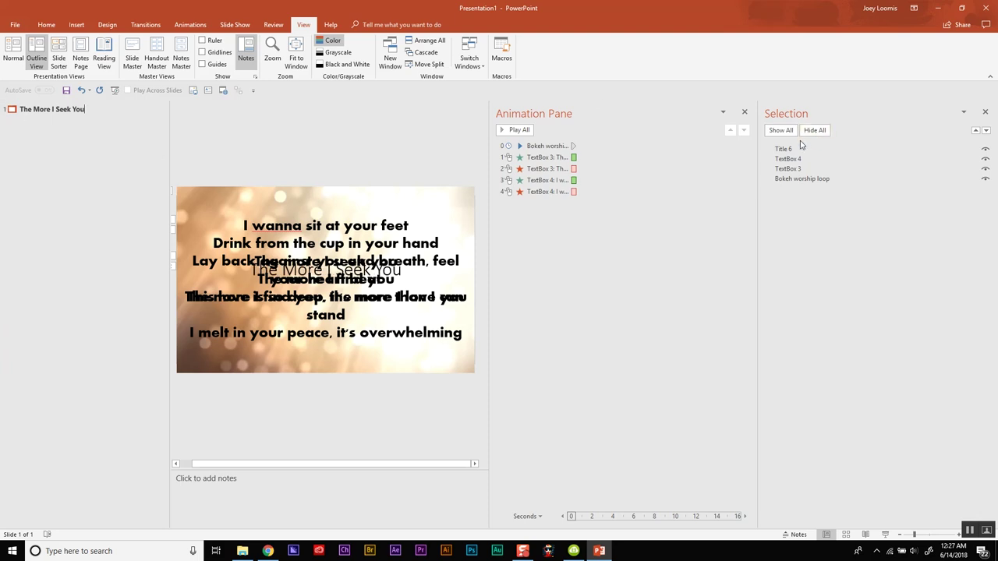
pyautogui.click(985, 150)
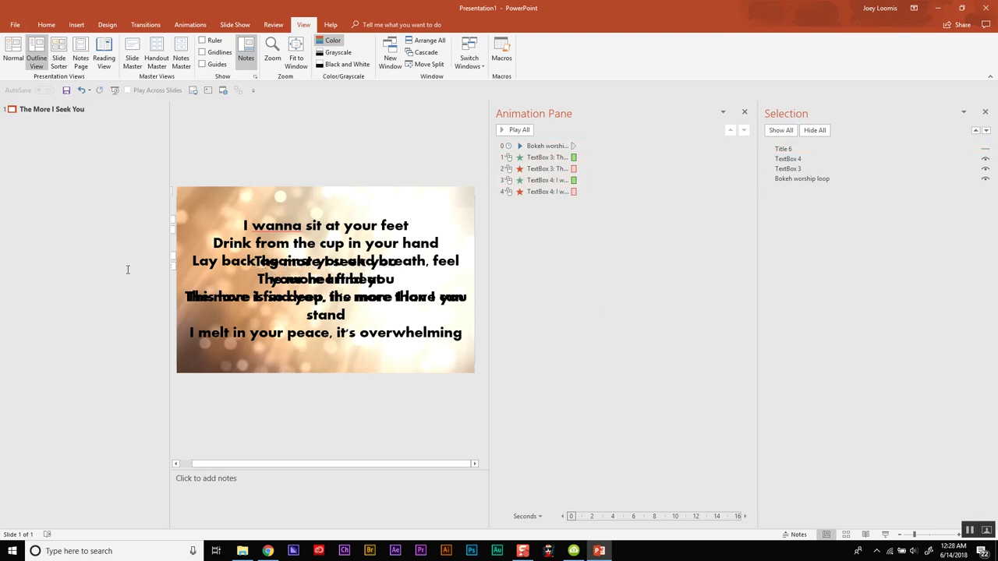
# Save the deck as 'The More I Seek You' in E:\worship pp, then return to Normal view.
pyautogui.hotkey('ctrl', 's')
pyautogui.click(181, 205)
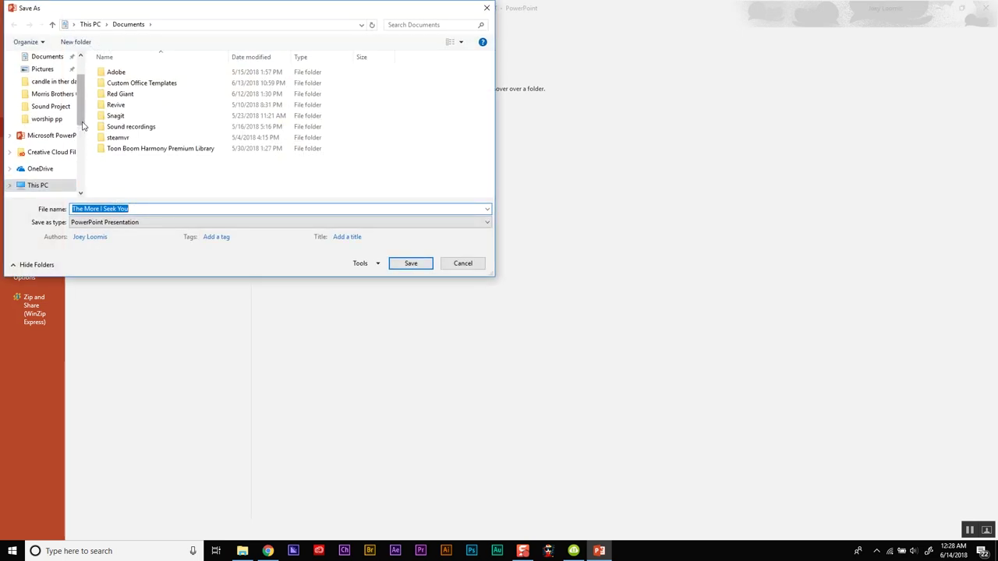
pyautogui.moveTo(82, 120); pyautogui.dragTo(81, 133)
pyautogui.click(55, 177)
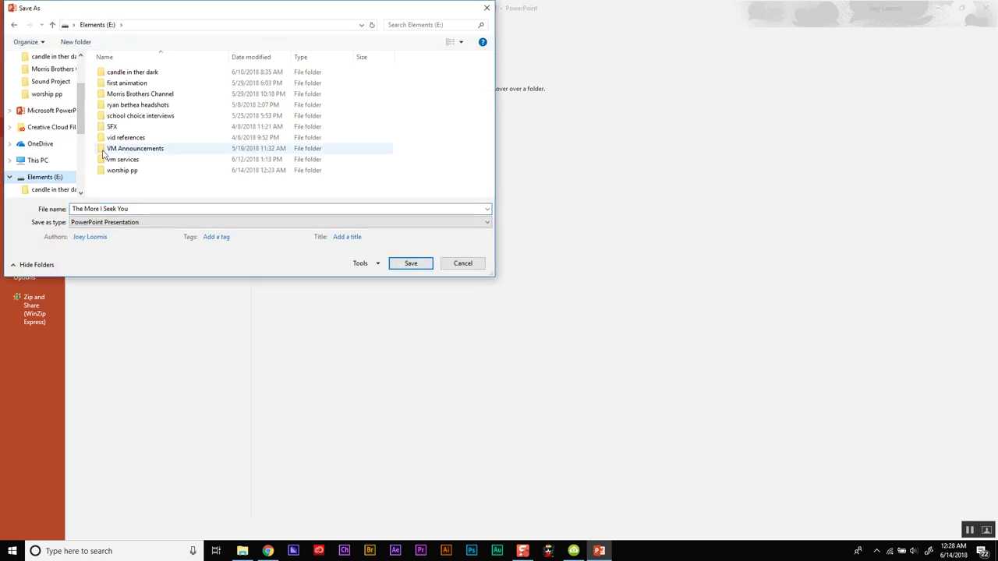
pyautogui.doubleClick(119, 173)
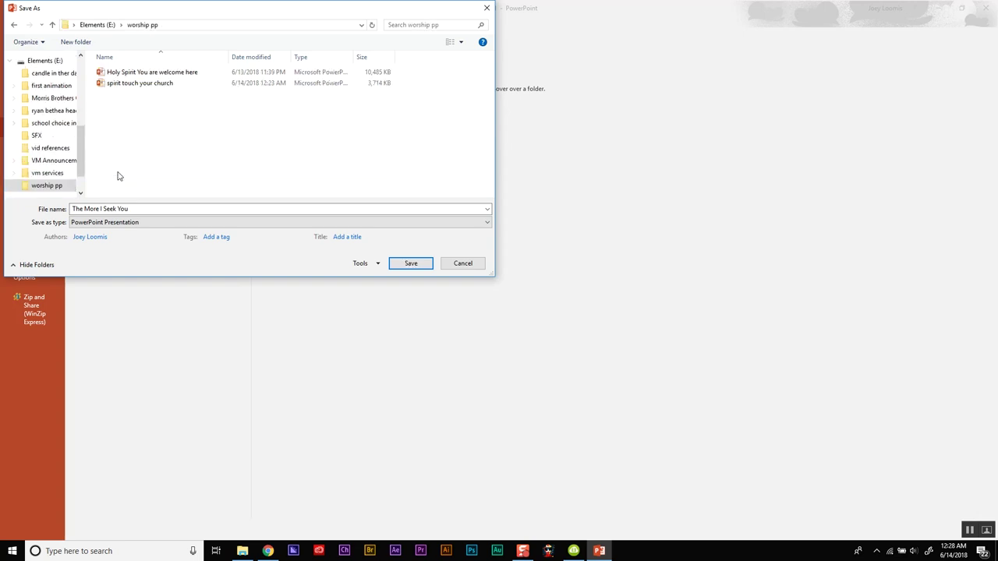
pyautogui.click(413, 264)
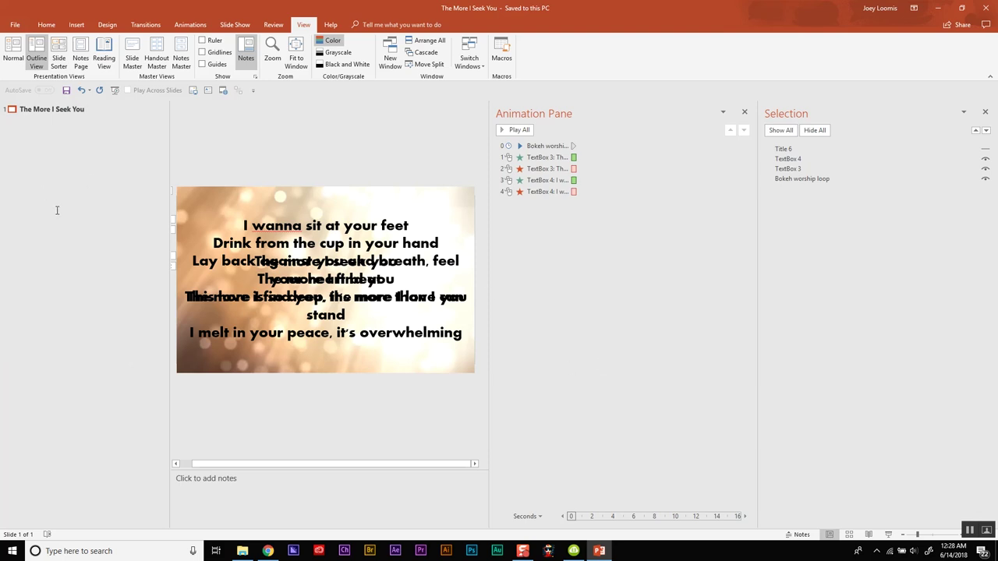
pyautogui.click(13, 52)
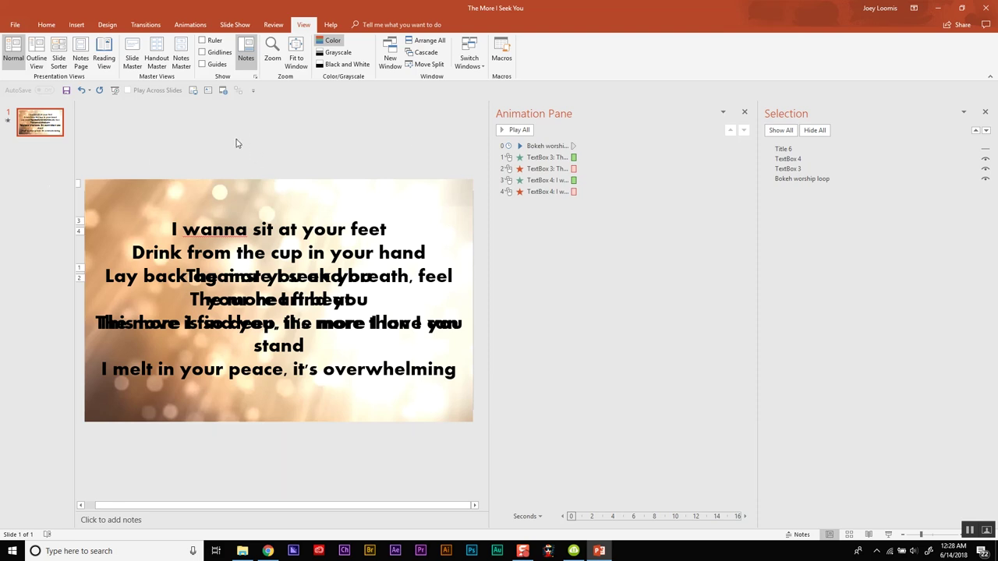
# Create a new blank presentation from the File menu.
pyautogui.click(16, 26)
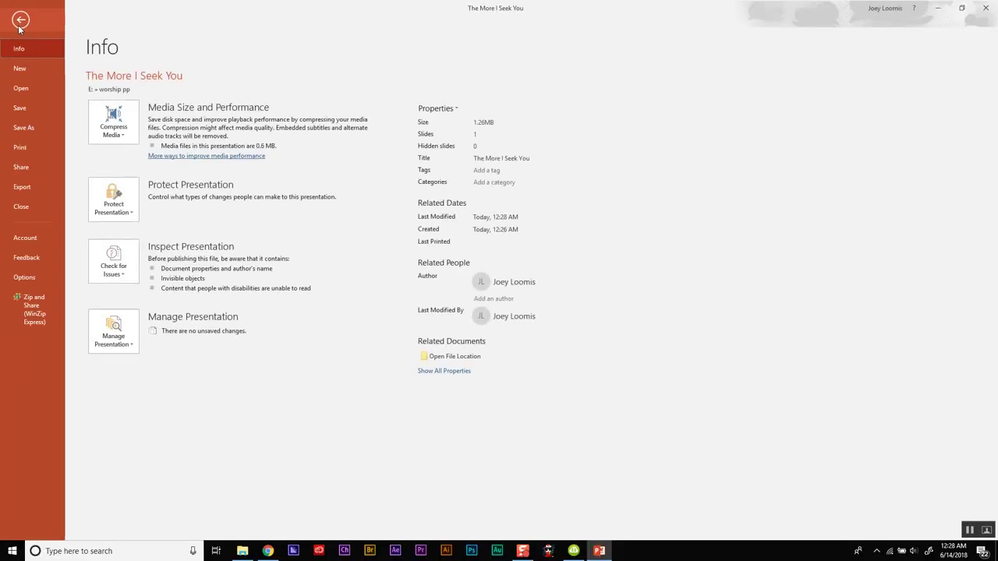
pyautogui.click(41, 66)
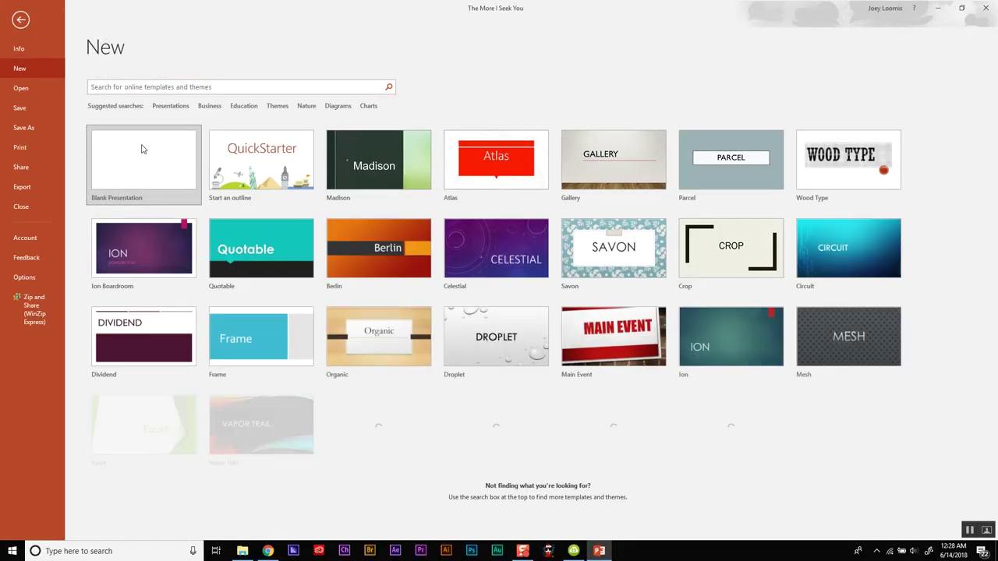
pyautogui.click(142, 149)
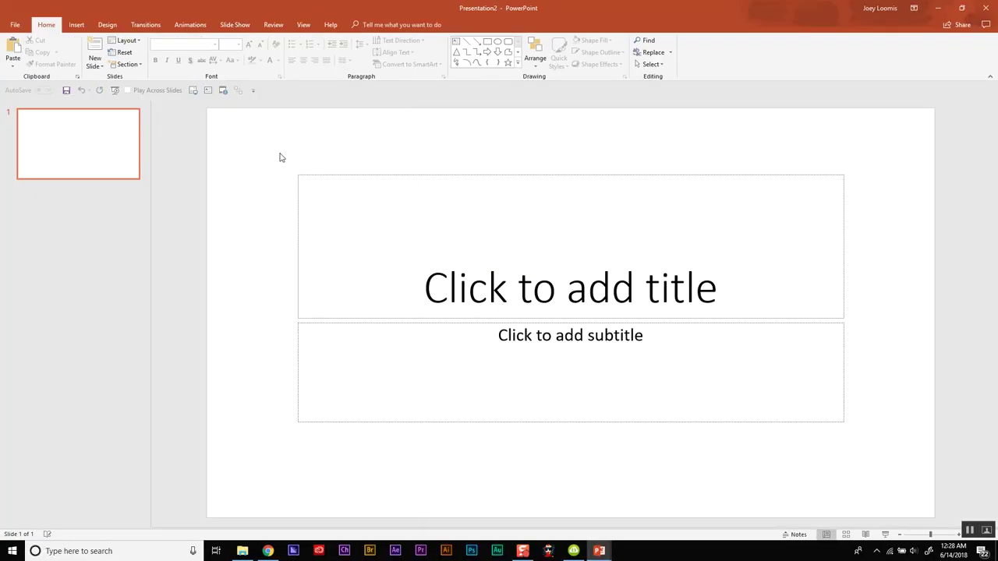
# Delete the title and subtitle placeholders and bring up the New Slide layout gallery.
pyautogui.moveTo(282, 157); pyautogui.dragTo(872, 489)
pyautogui.press('Delete')
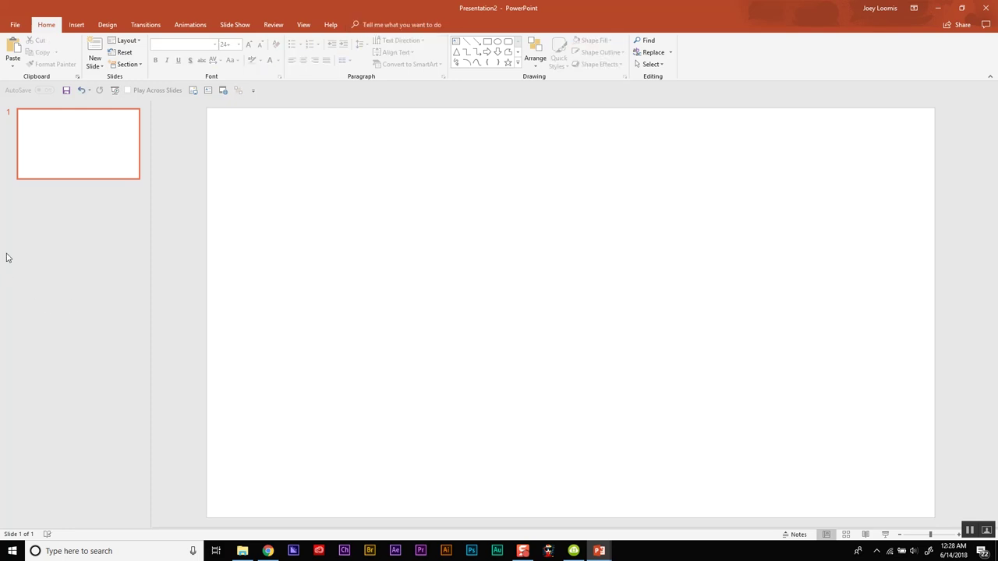
pyautogui.click(99, 62)
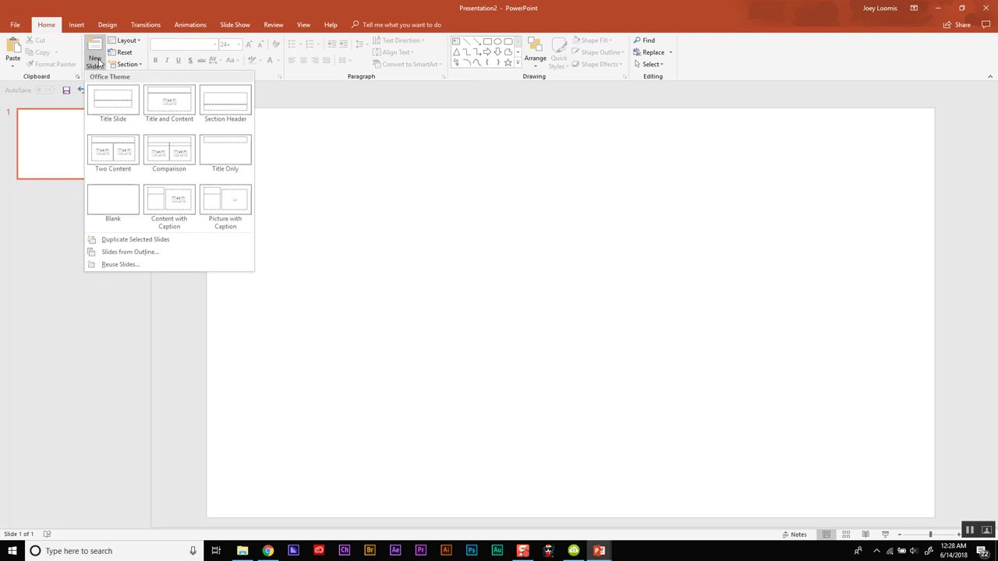
# Reuse the slide from E:\worship pp\The More I Seek You, inserting it as slide 2.
pyautogui.click(99, 265)
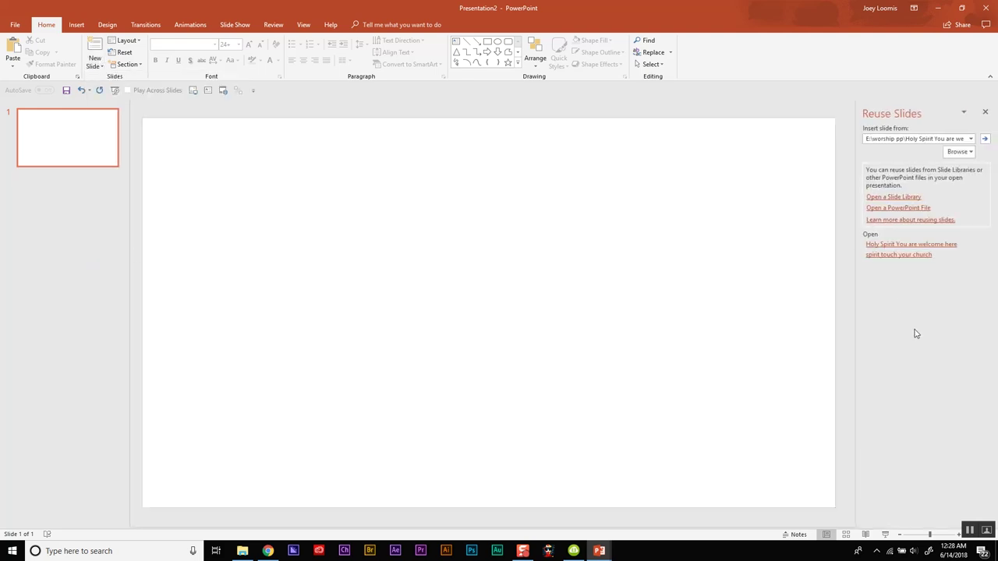
pyautogui.click(960, 154)
pyautogui.click(951, 178)
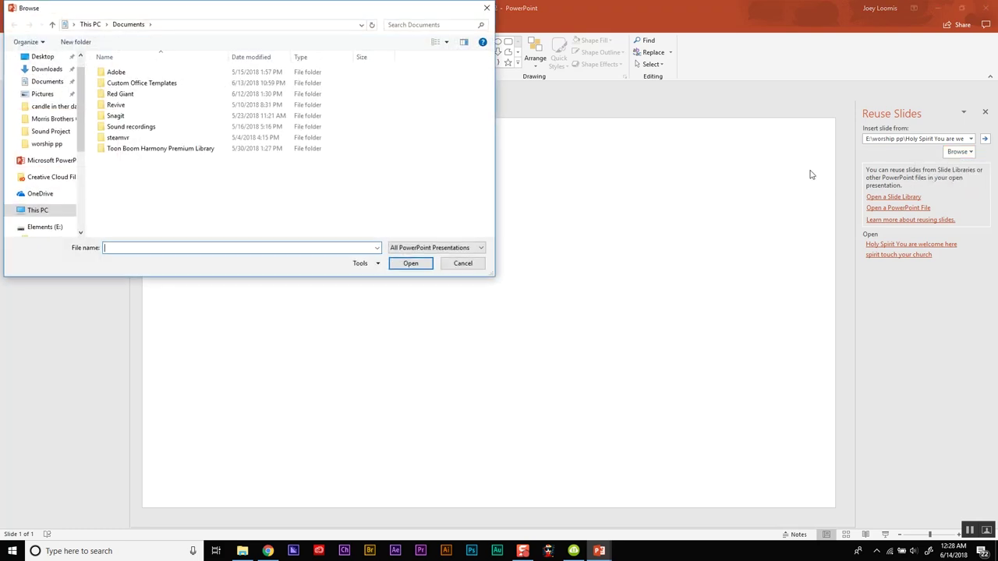
pyautogui.click(35, 226)
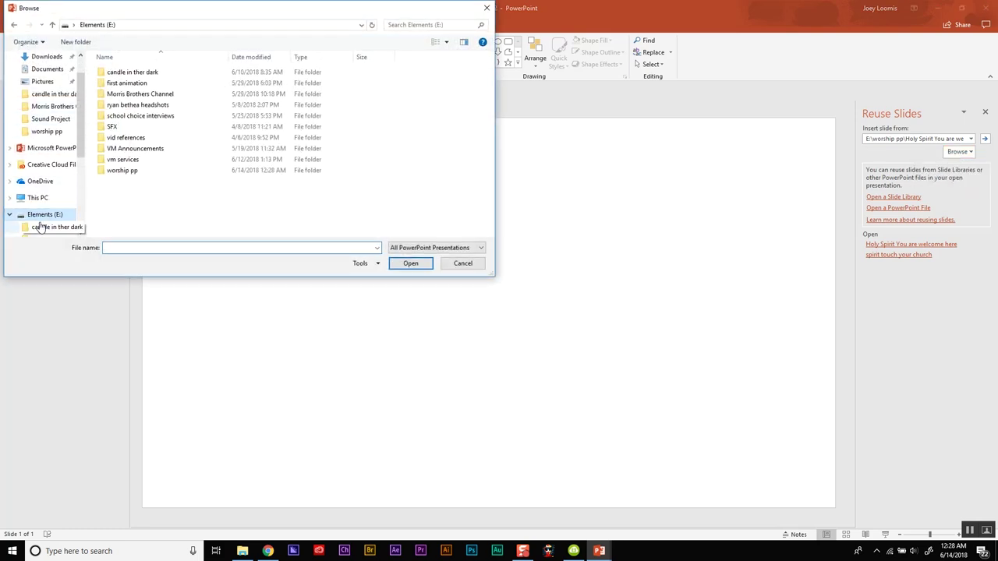
pyautogui.doubleClick(116, 171)
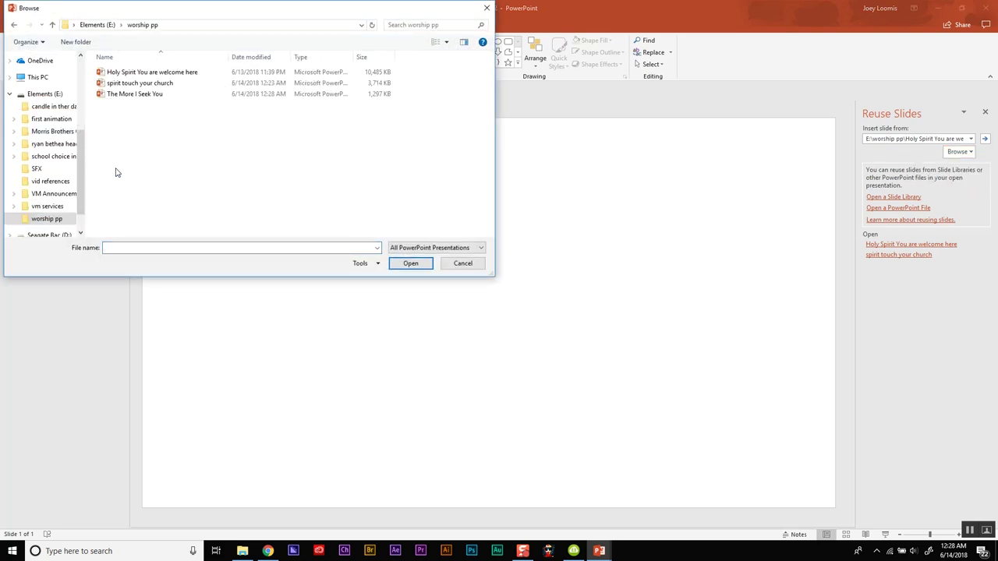
pyautogui.click(146, 94)
pyautogui.click(406, 263)
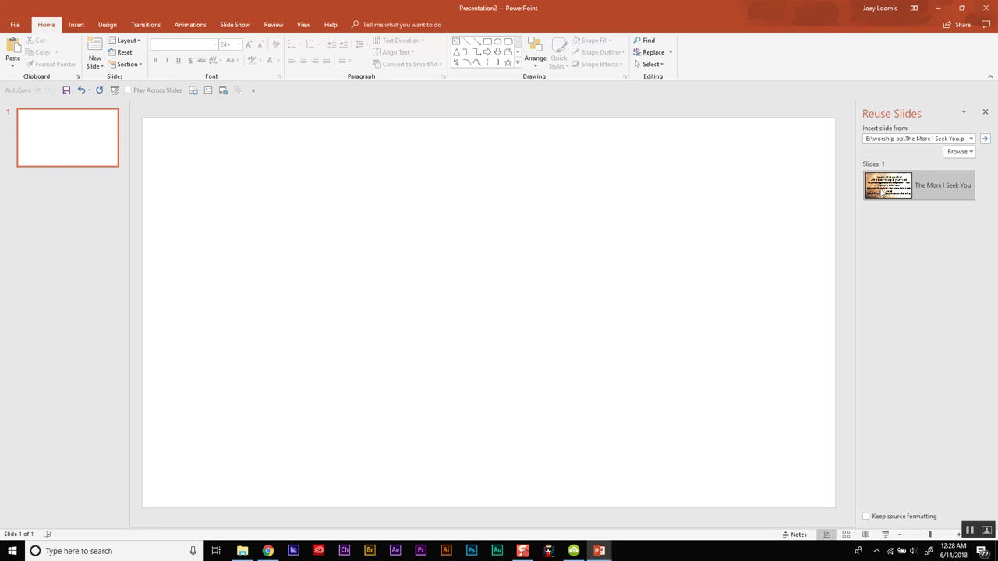
pyautogui.click(890, 185)
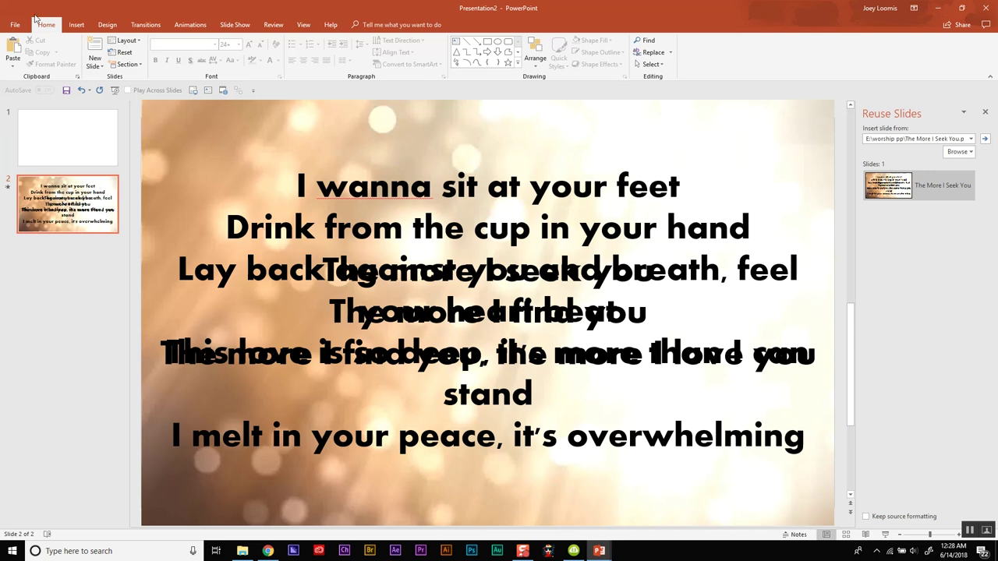
# Reuse the Spirit Touch your Church slide, inserting it as slide 3.
pyautogui.click(94, 62)
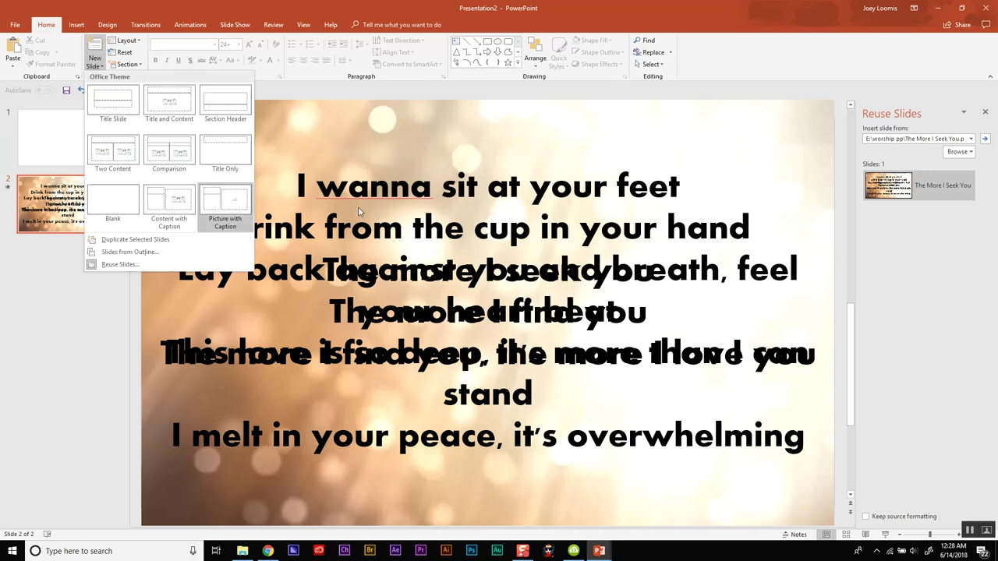
pyautogui.click(963, 153)
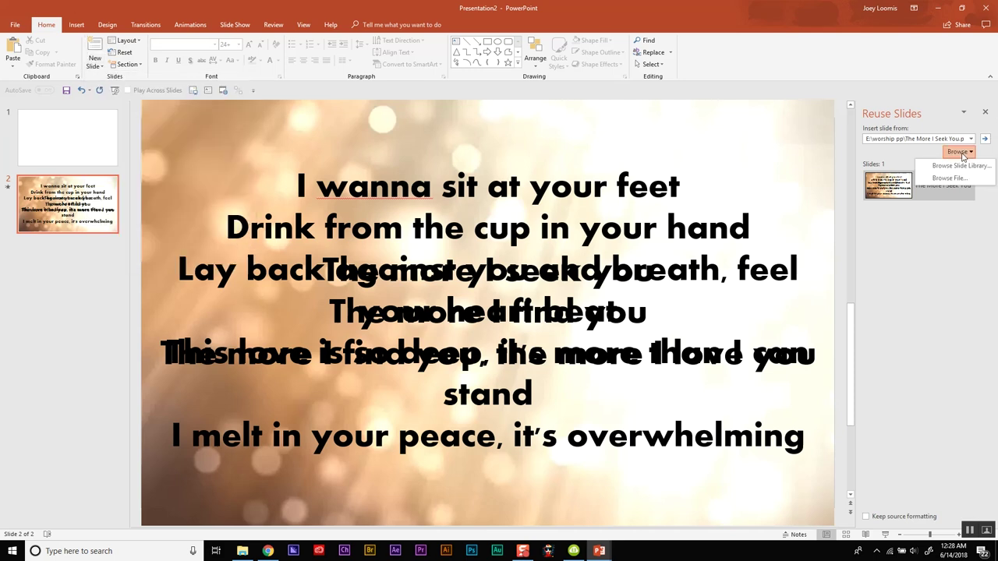
pyautogui.click(961, 175)
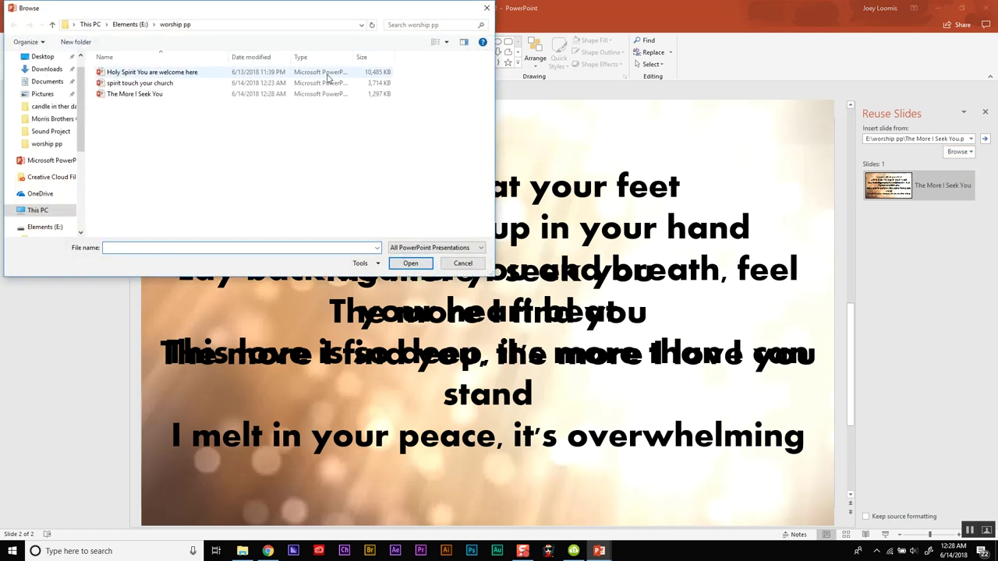
pyautogui.click(112, 84)
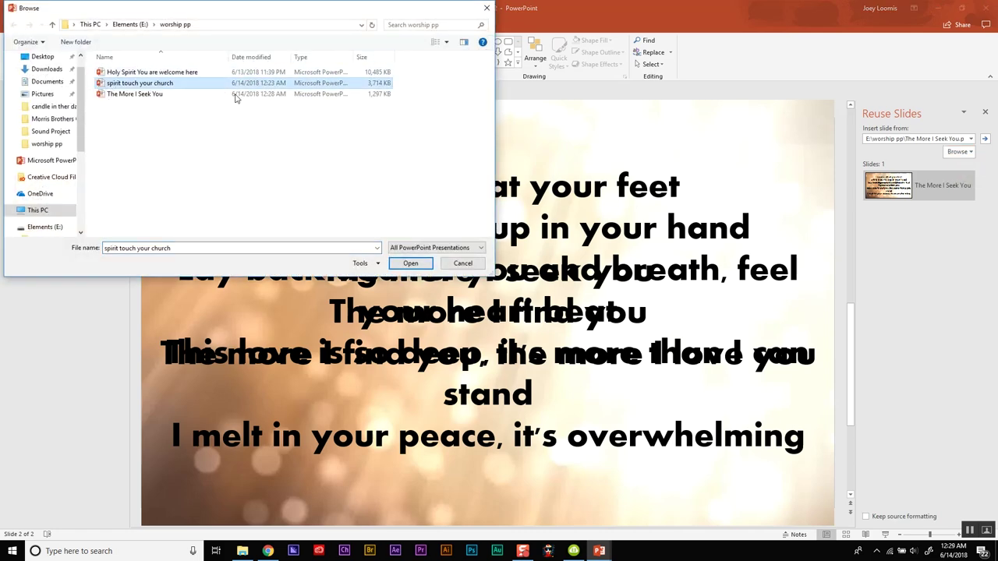
pyautogui.click(411, 264)
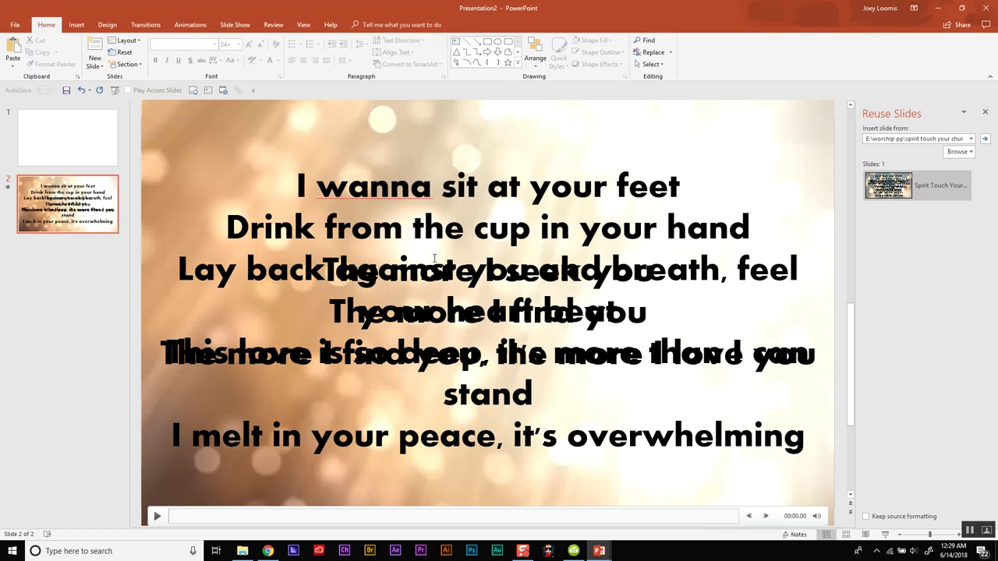
pyautogui.click(951, 182)
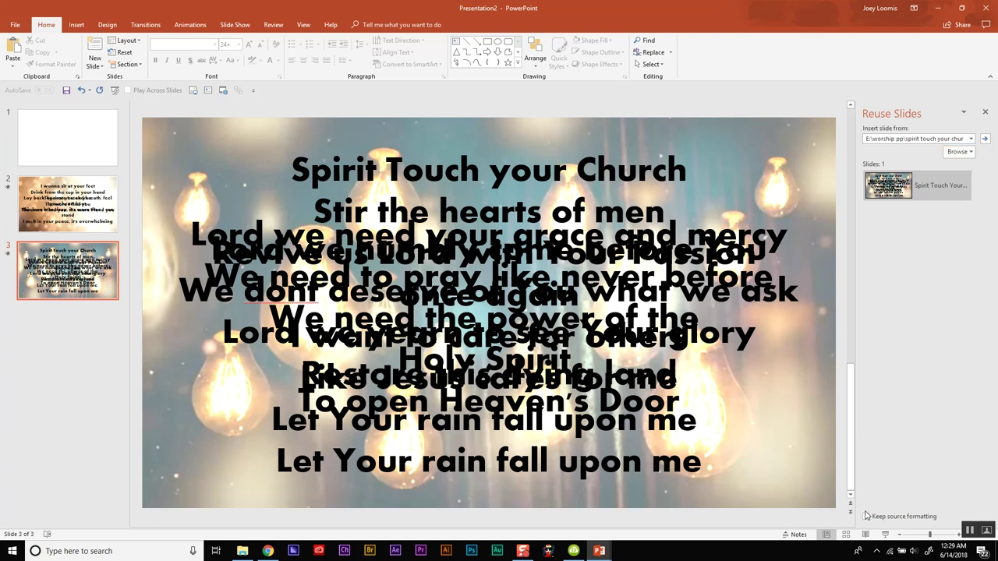
# Reuse the Holy Spirit You are welcome here slide, inserting it as slide 4.
pyautogui.click(971, 152)
pyautogui.click(959, 179)
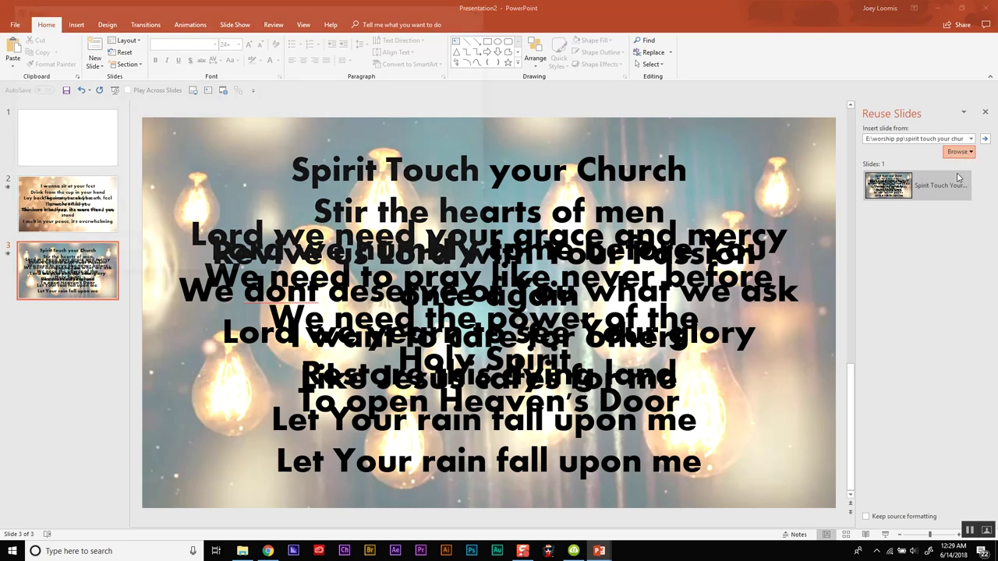
pyautogui.click(140, 72)
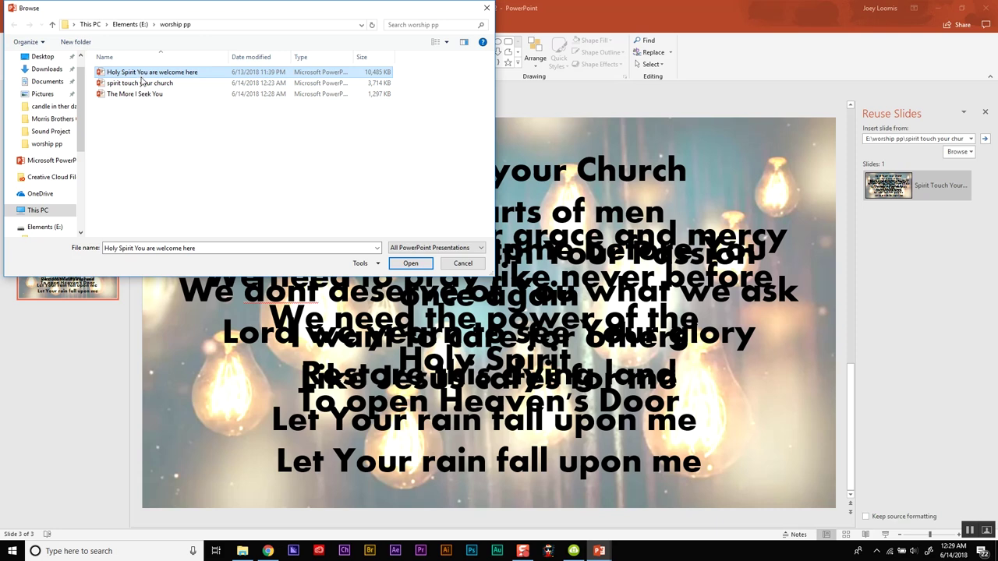
pyautogui.click(400, 257)
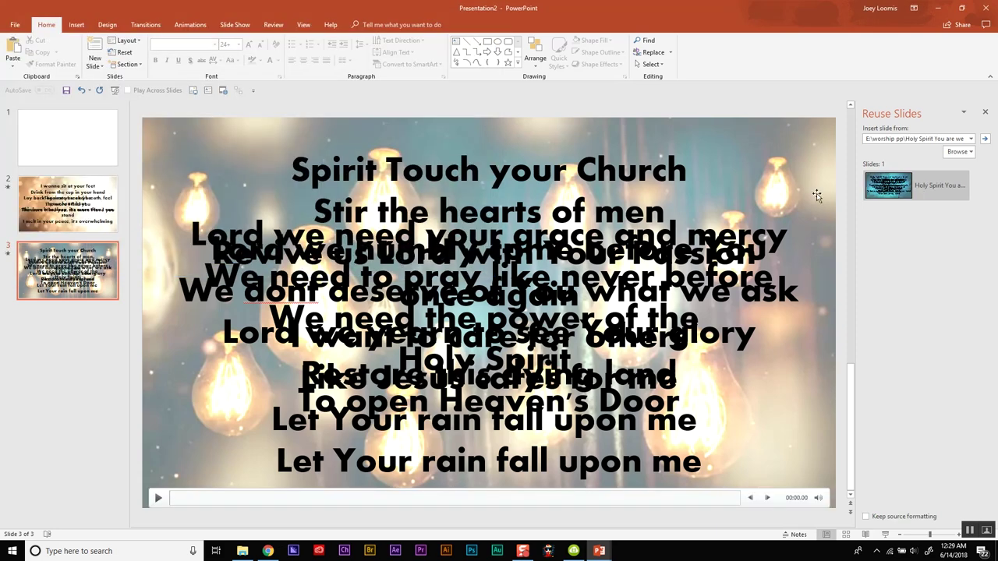
pyautogui.click(889, 186)
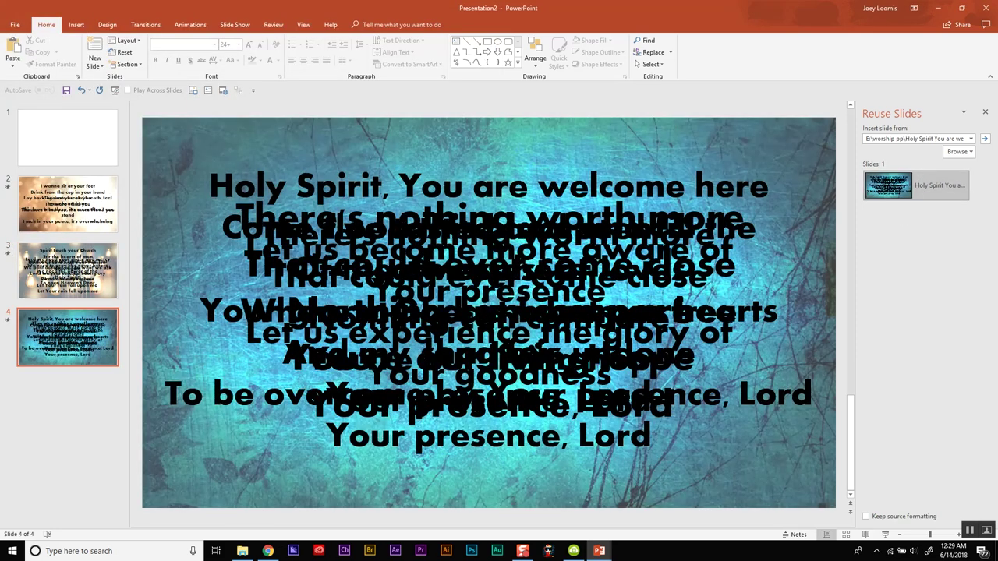
pyautogui.click(97, 138)
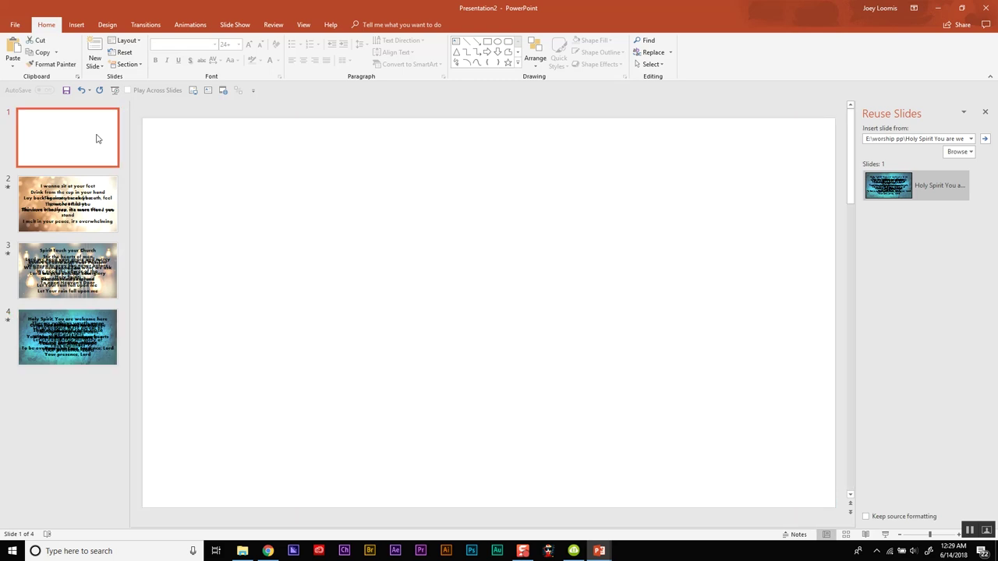
# Delete the blank slide 1 so The More I Seek You leads the deck.
pyautogui.rightClick(97, 138)
pyautogui.click(78, 158)
pyautogui.press('Delete')
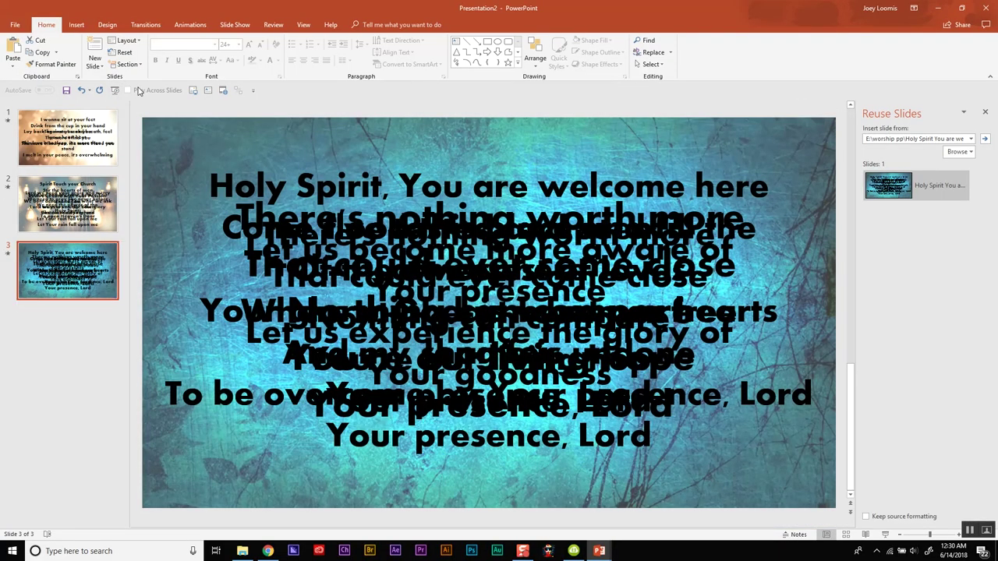
pyautogui.moveTo(319, 137)
# Check the Slide Show settings, then switch to Outline View listing the three song titles.
pyautogui.click(235, 24)
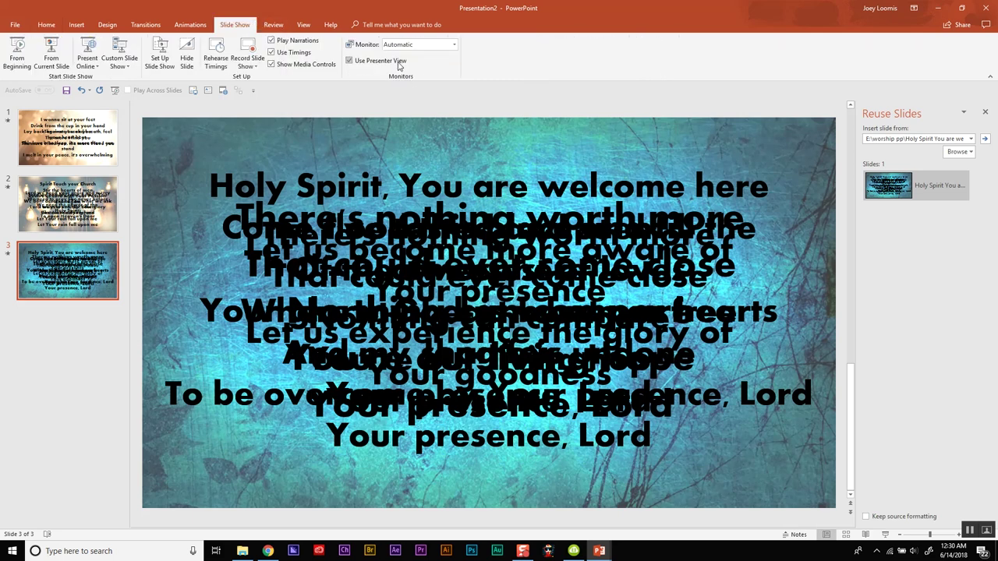
pyautogui.moveTo(522, 258)
pyautogui.click(55, 357)
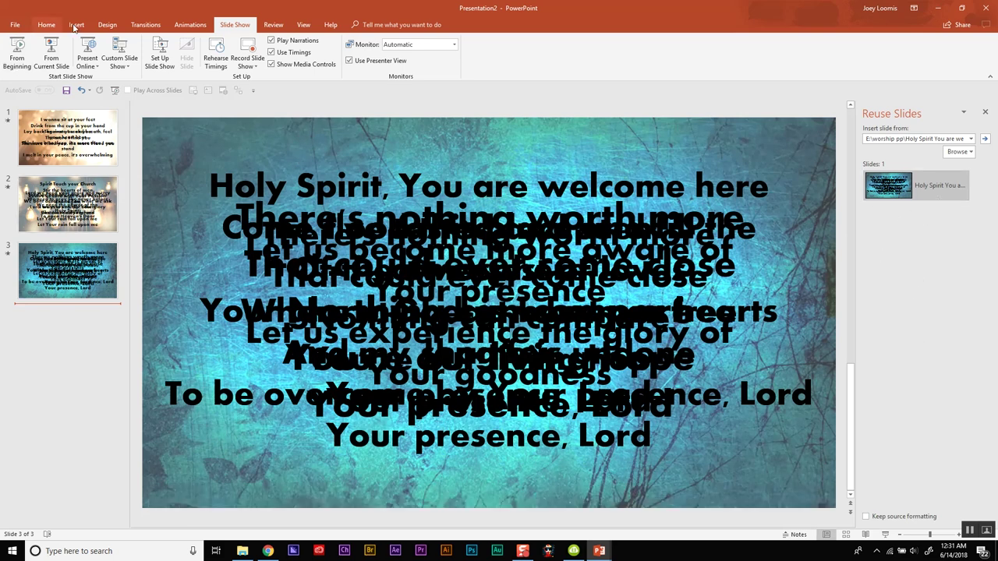
pyautogui.click(304, 28)
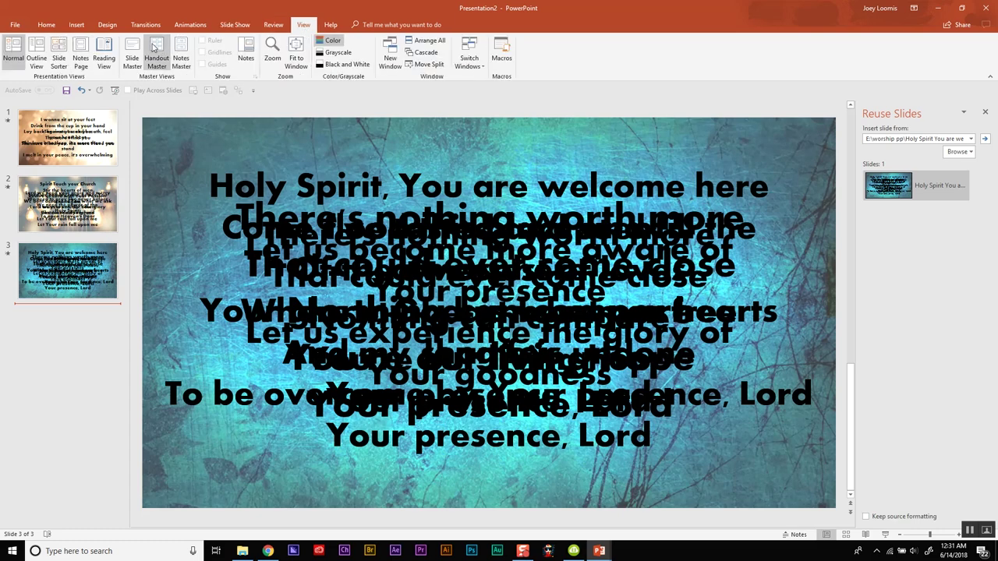
pyautogui.click(43, 51)
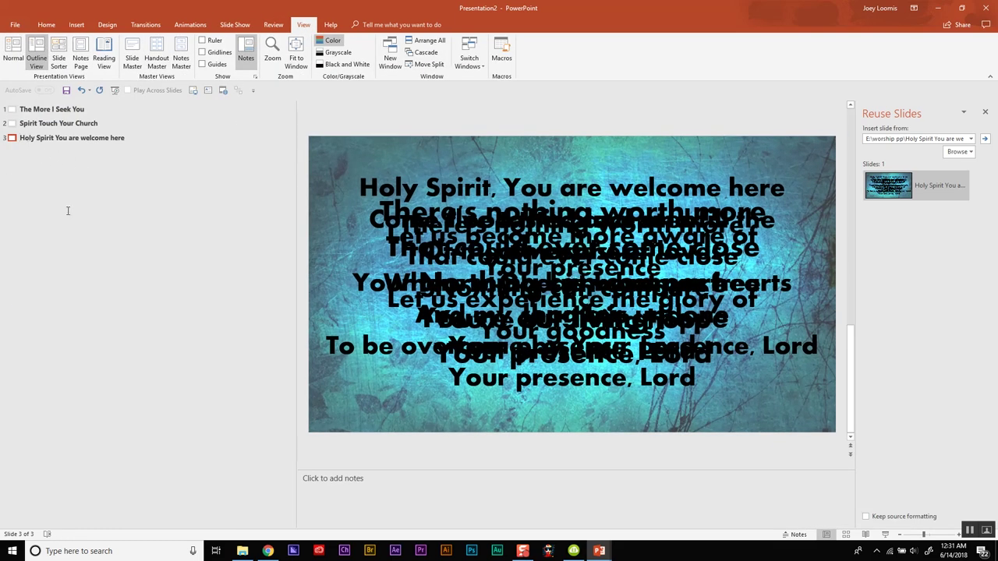